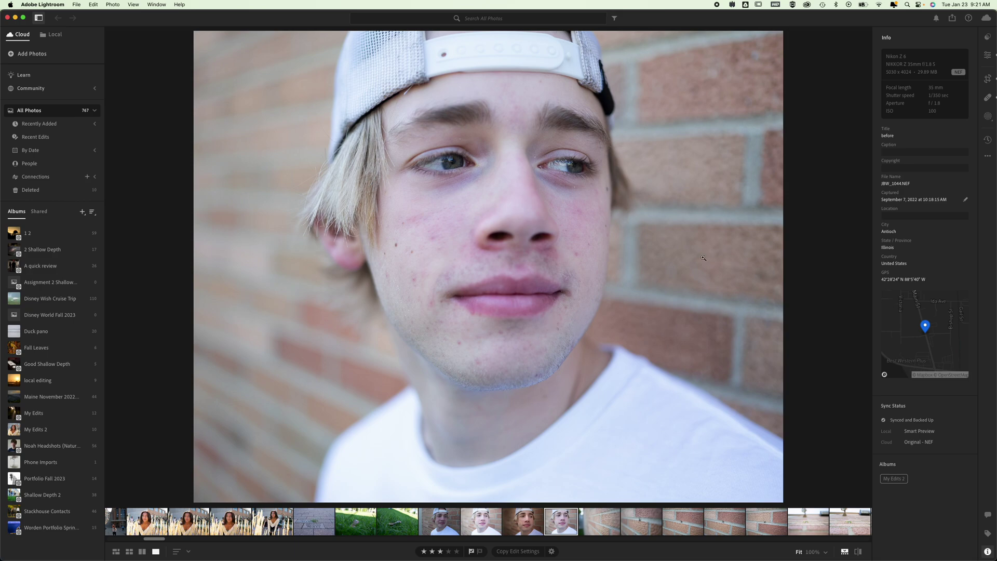
Step: Open the Edit panel and apply the Camera Monochrome v2 profile to the portrait
click(988, 55)
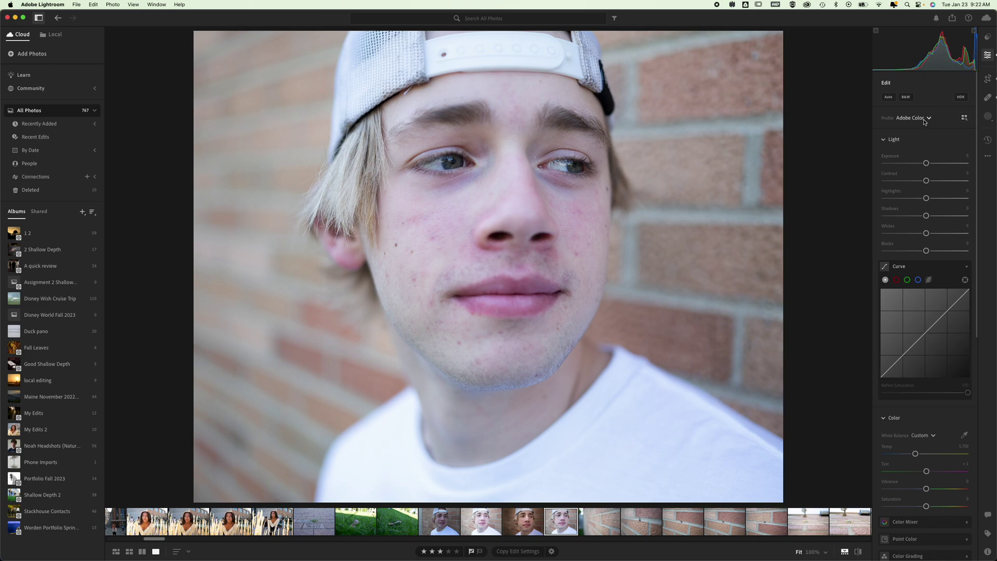
click(925, 120)
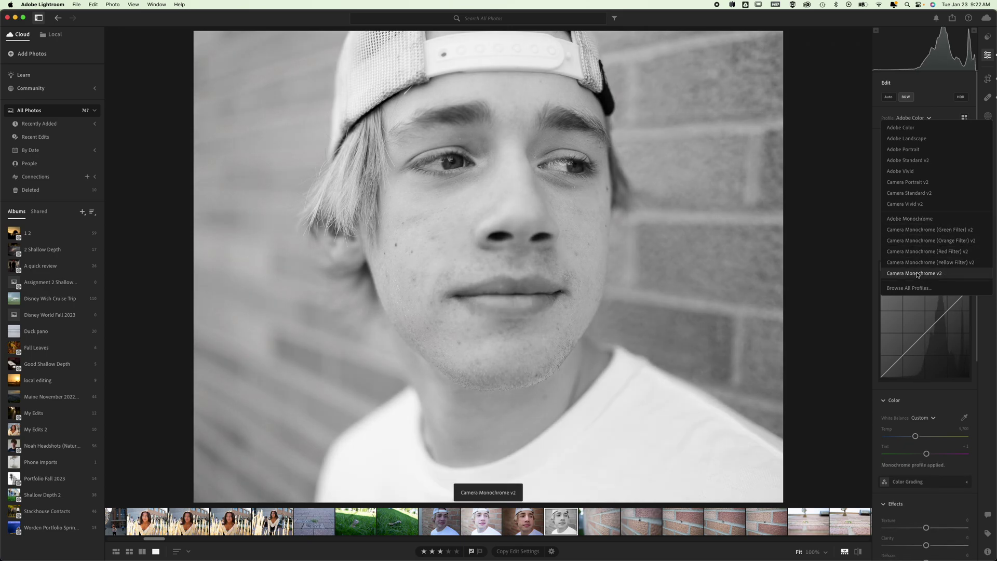
click(918, 274)
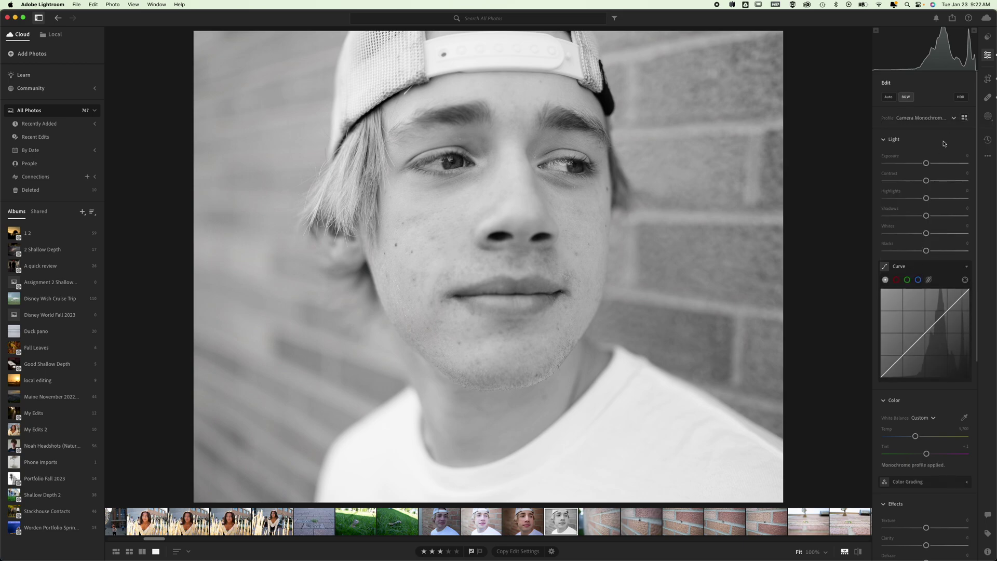
Step: Browse all profiles, apply B&W 12 from the B&W group, and raise its amount to 185
click(964, 119)
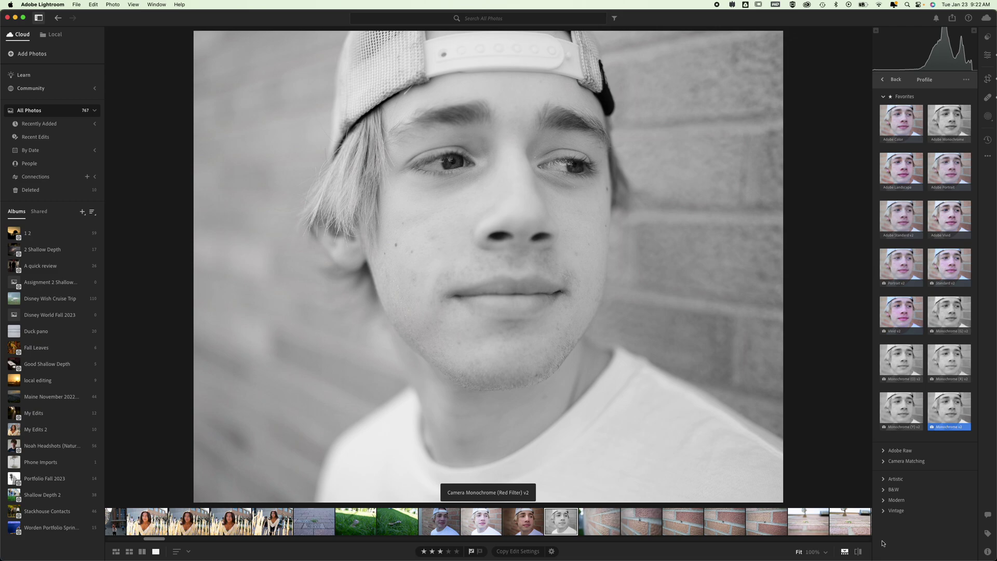
click(887, 491)
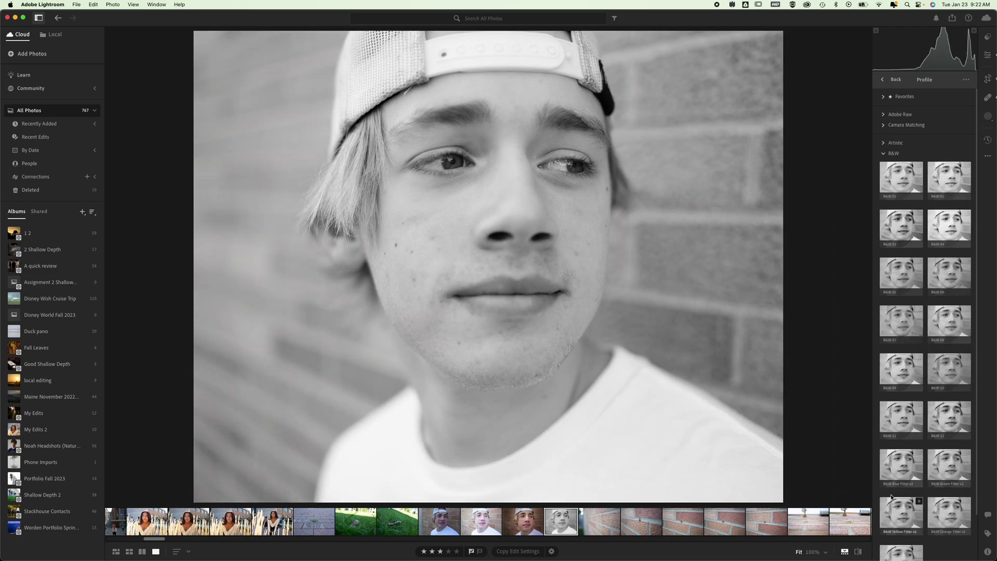
scroll(915, 294, down, 3)
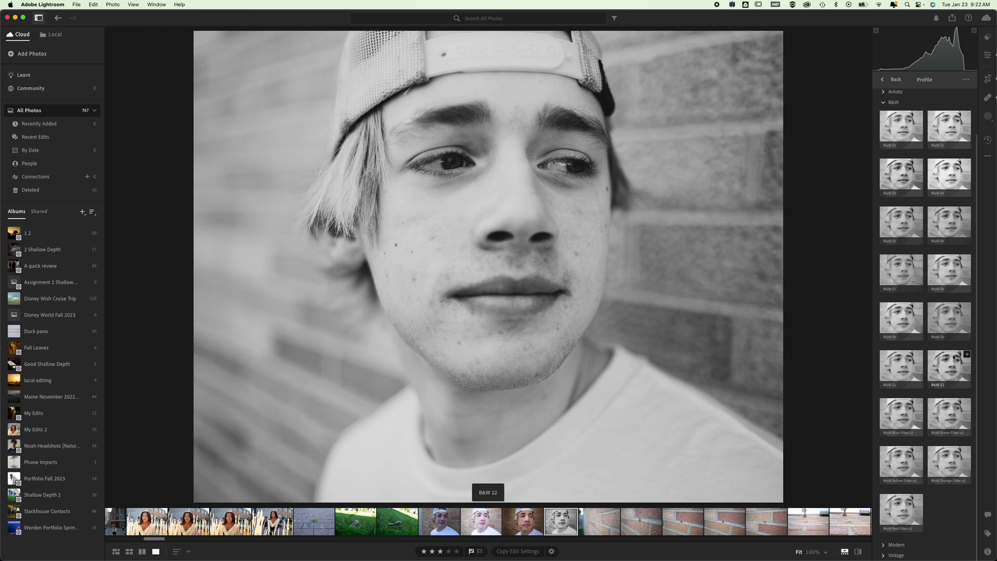
click(955, 357)
drag(926, 408, 947, 408)
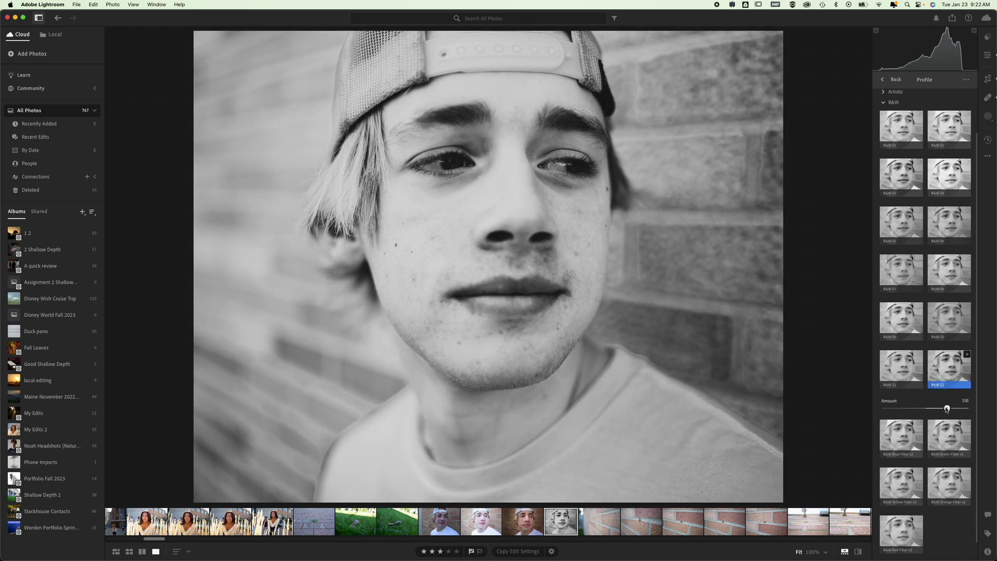
click(987, 55)
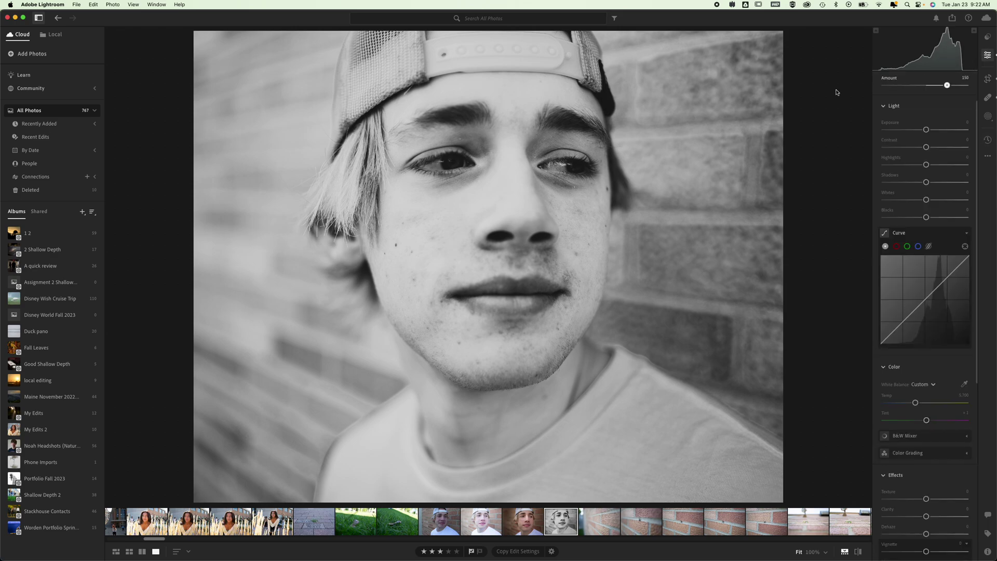
Step: Open the black-and-white portrait in Photoshop 2024 through the photo's Edit in Photoshop command
right_click(475, 208)
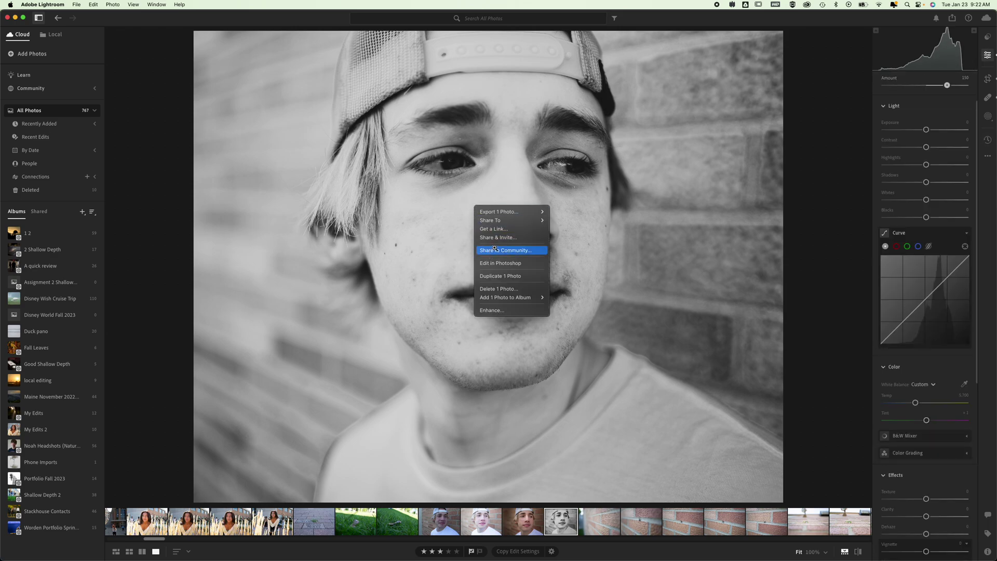
click(516, 264)
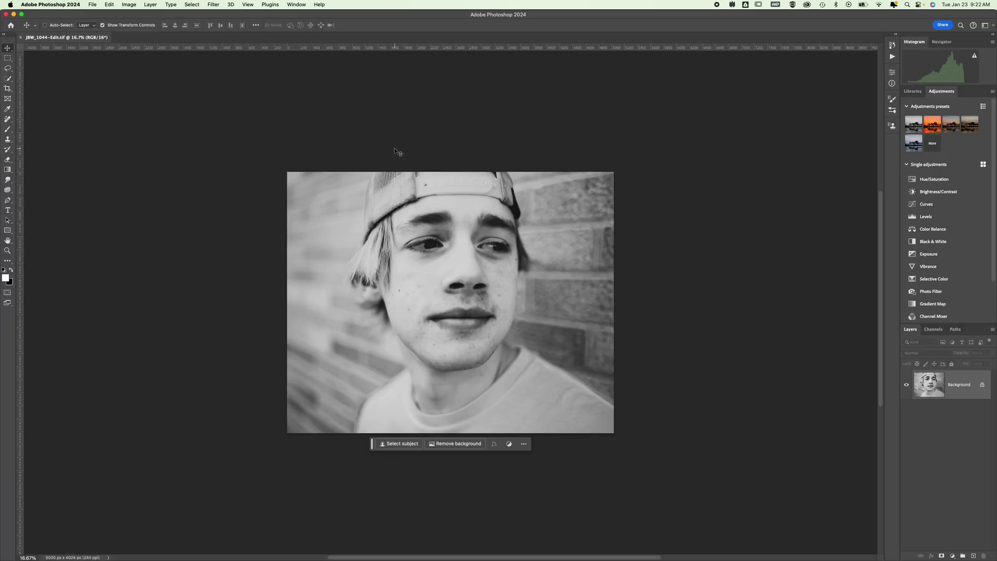
key(super+0)
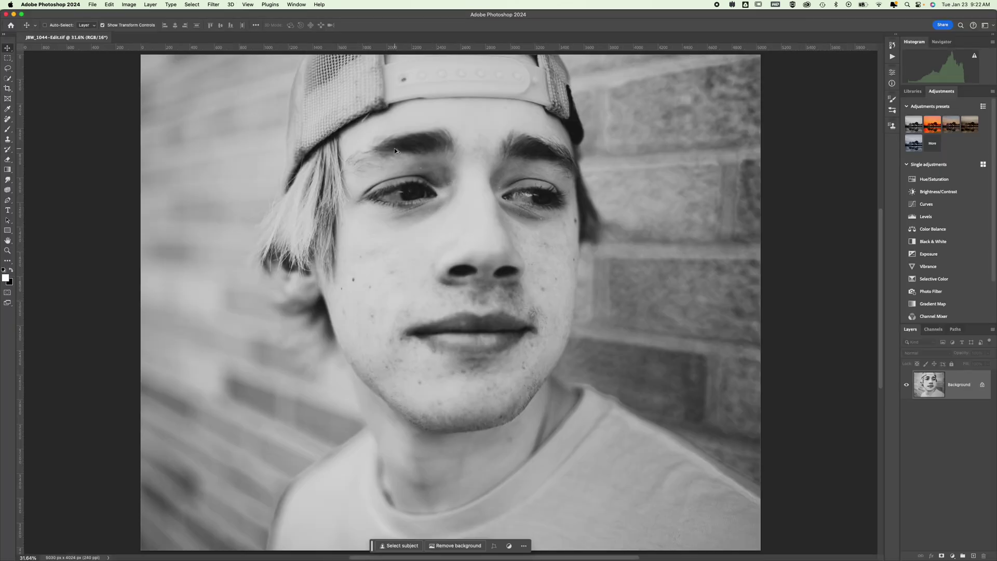
key(super+1)
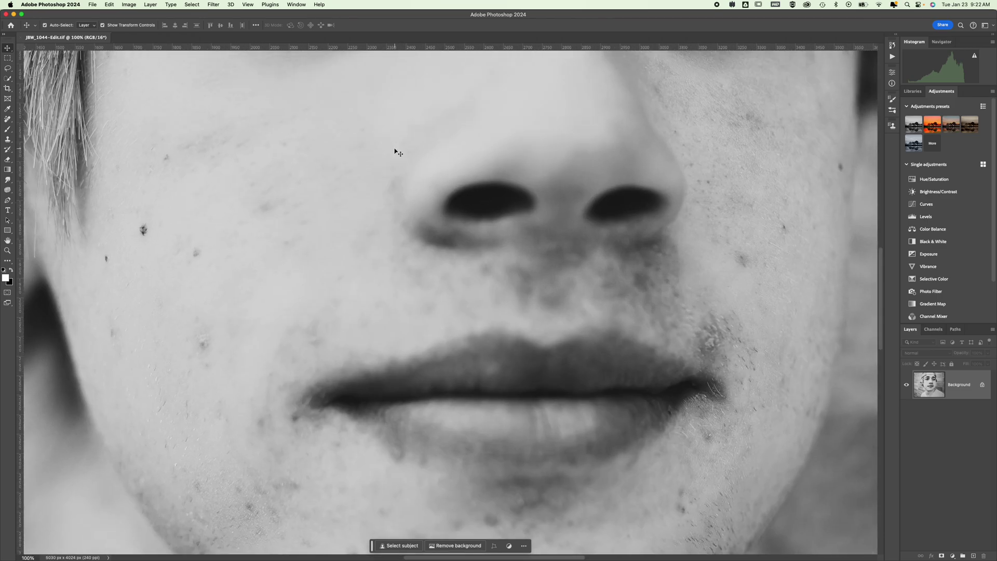
key(super+0)
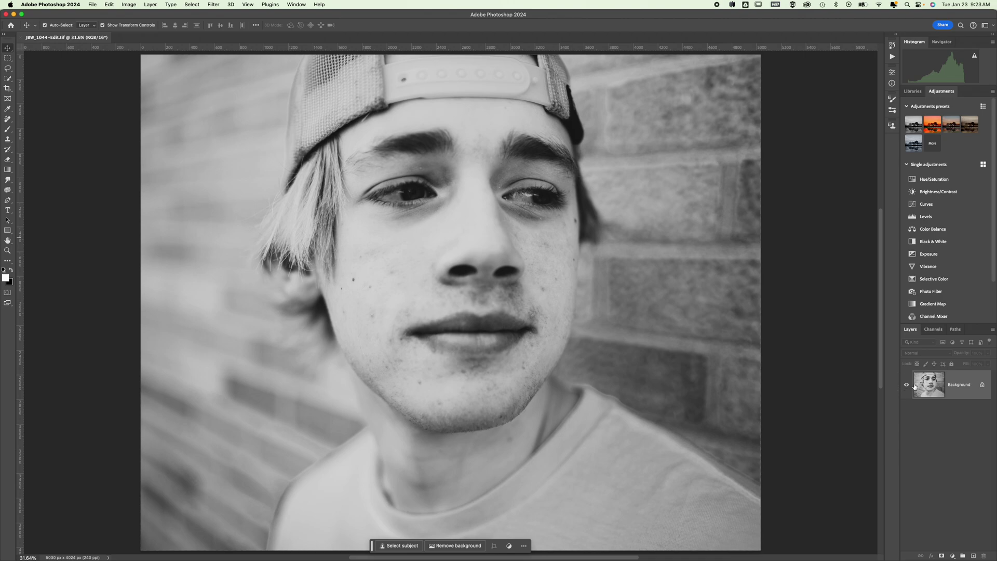
Step: Draw a rectangle over the portrait's lower left and fill it with pure RGB red
click(8, 232)
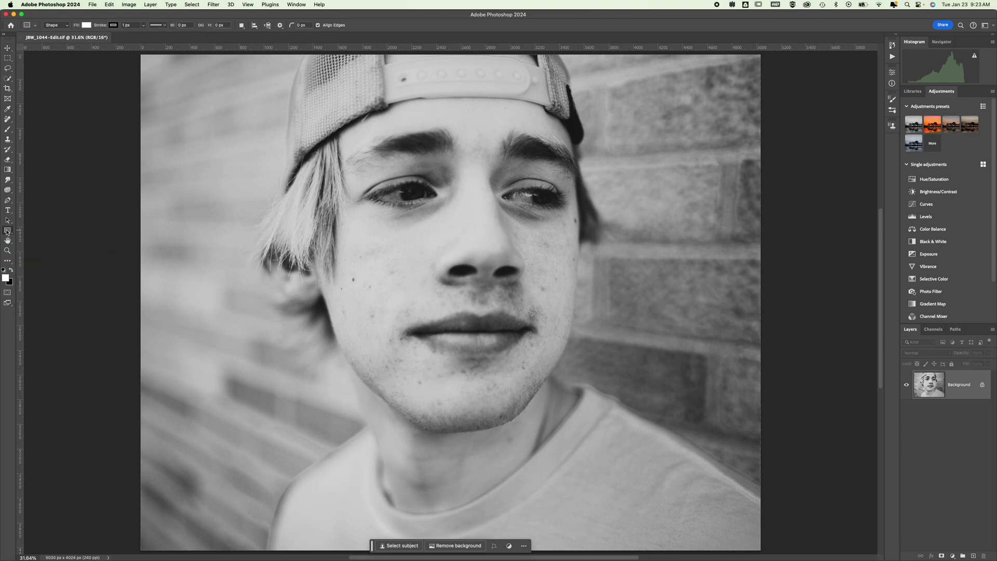
drag(175, 358, 371, 448)
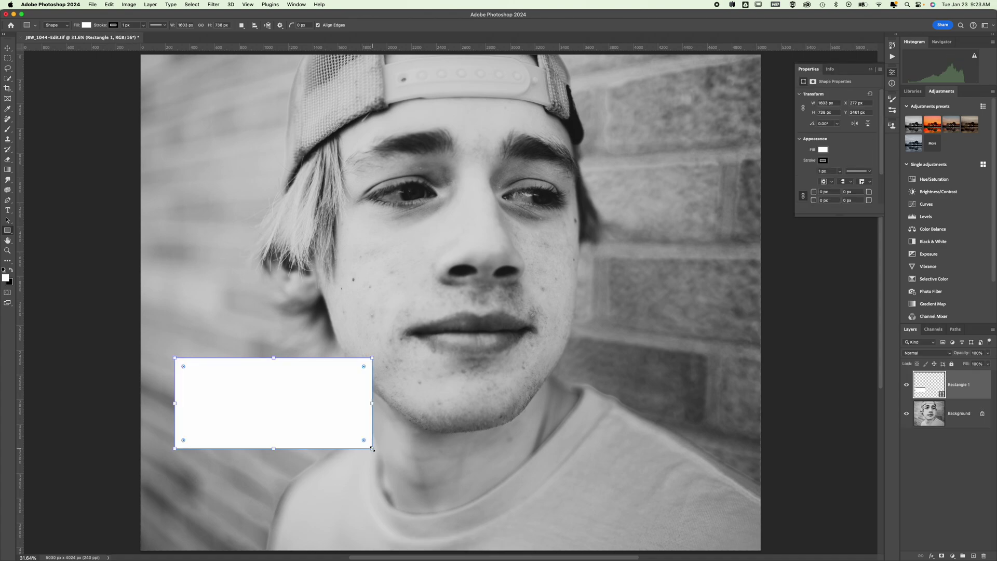
click(86, 25)
click(38, 79)
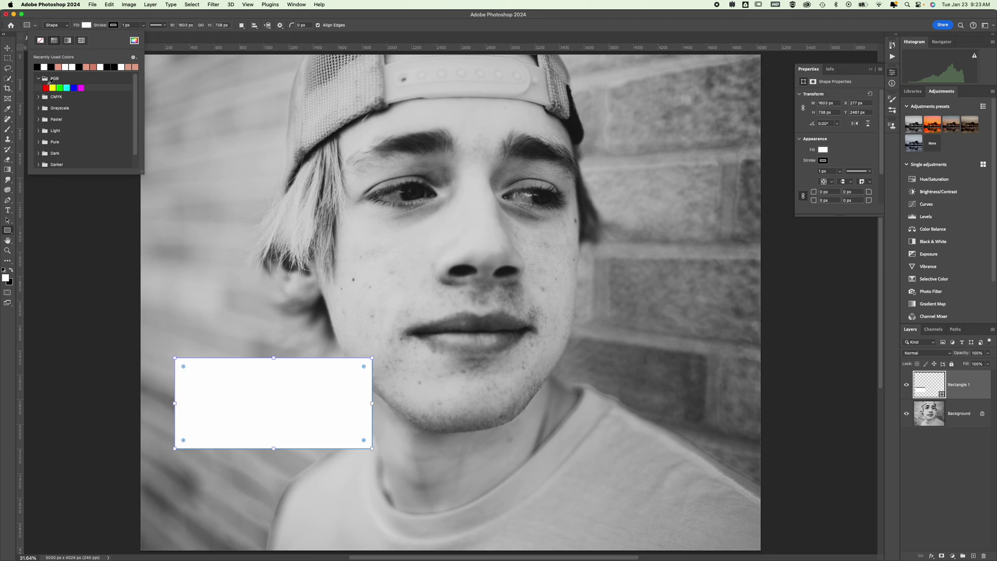
click(45, 88)
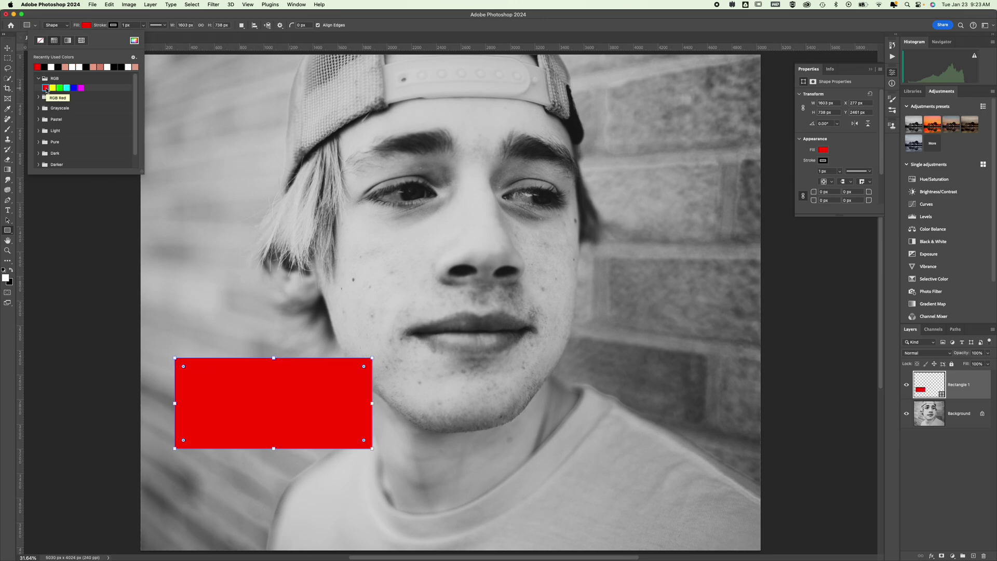
Step: Darken the rectangle's fill to the deep red 810e0e in the Color Picker
click(136, 41)
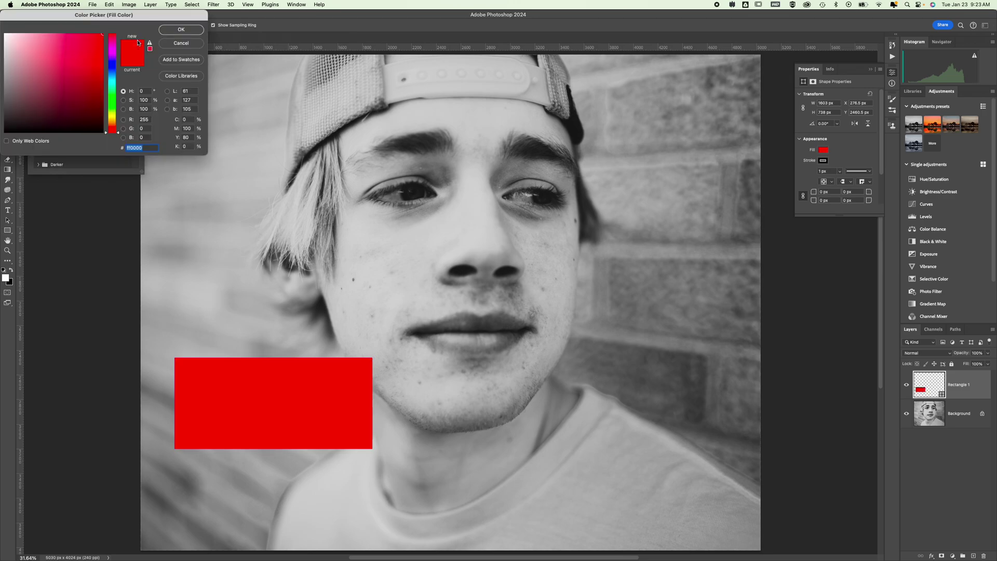
click(100, 42)
click(181, 46)
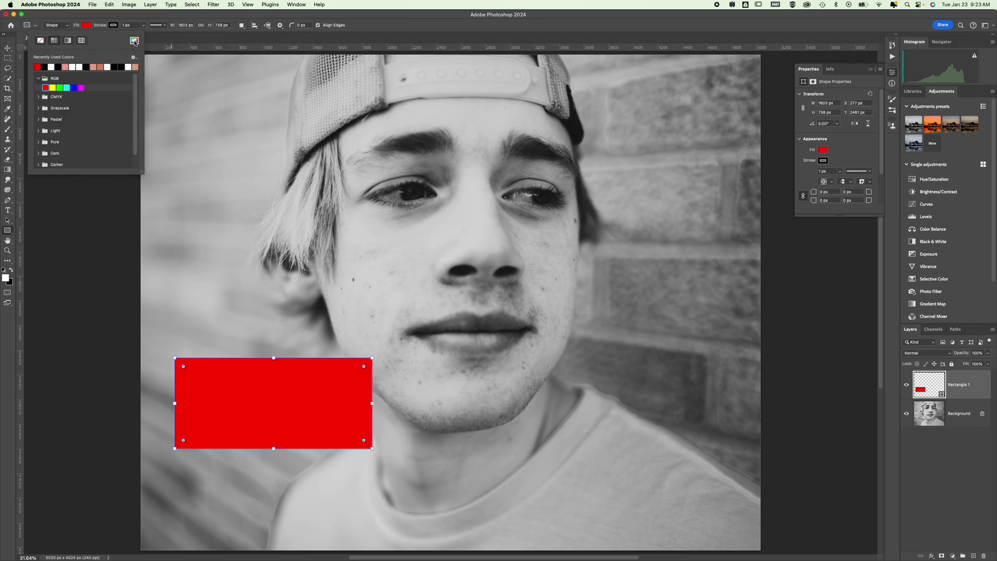
click(135, 43)
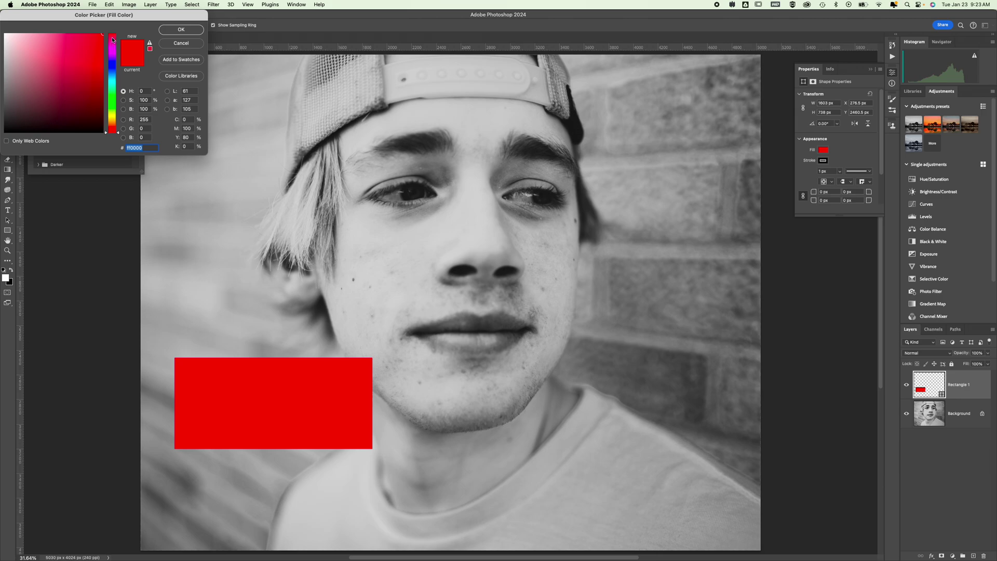
click(98, 47)
mouse_move(96, 60)
mouse_down()
mouse_move(85, 79)
mouse_move(93, 82)
mouse_up()
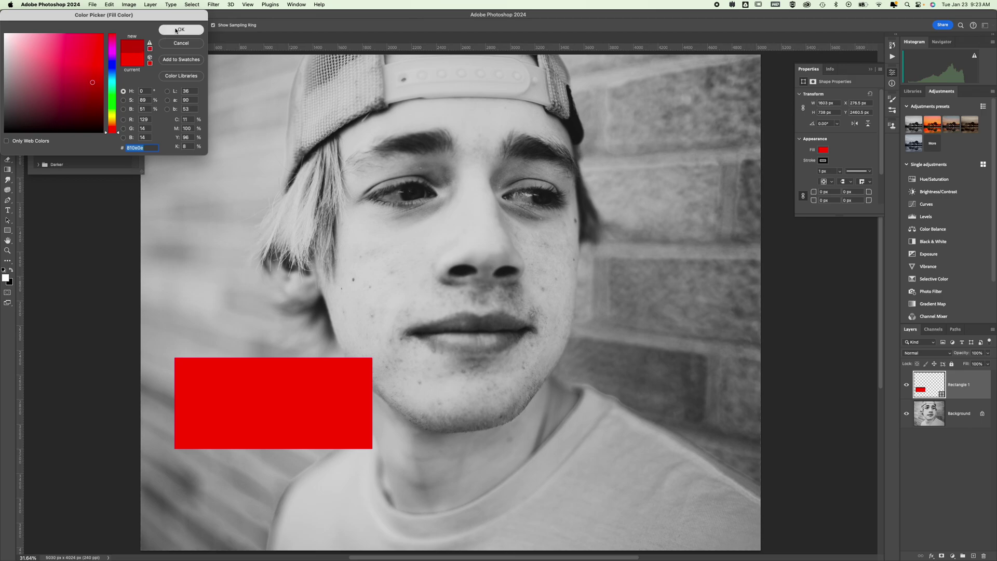
click(176, 30)
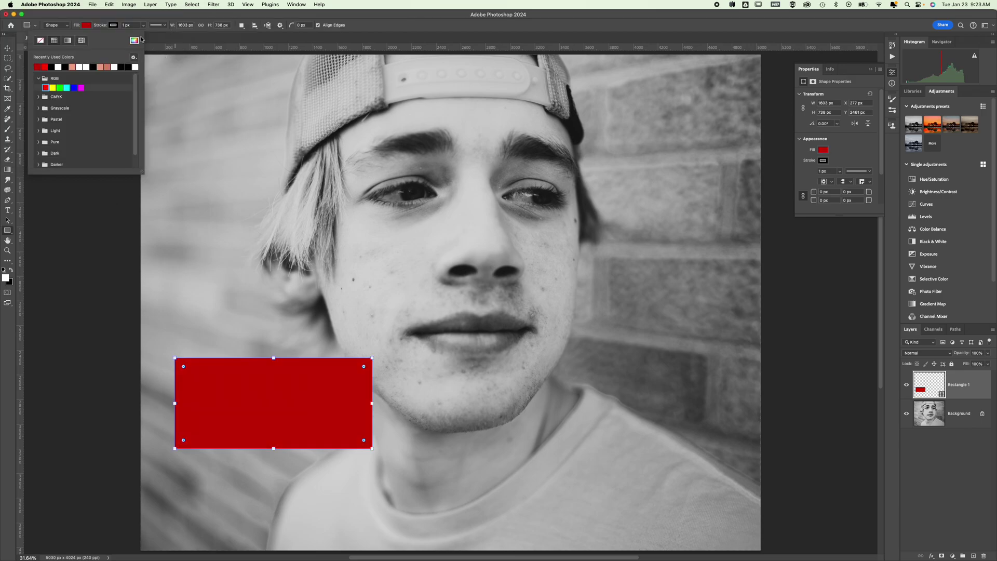
click(135, 41)
click(181, 31)
click(83, 204)
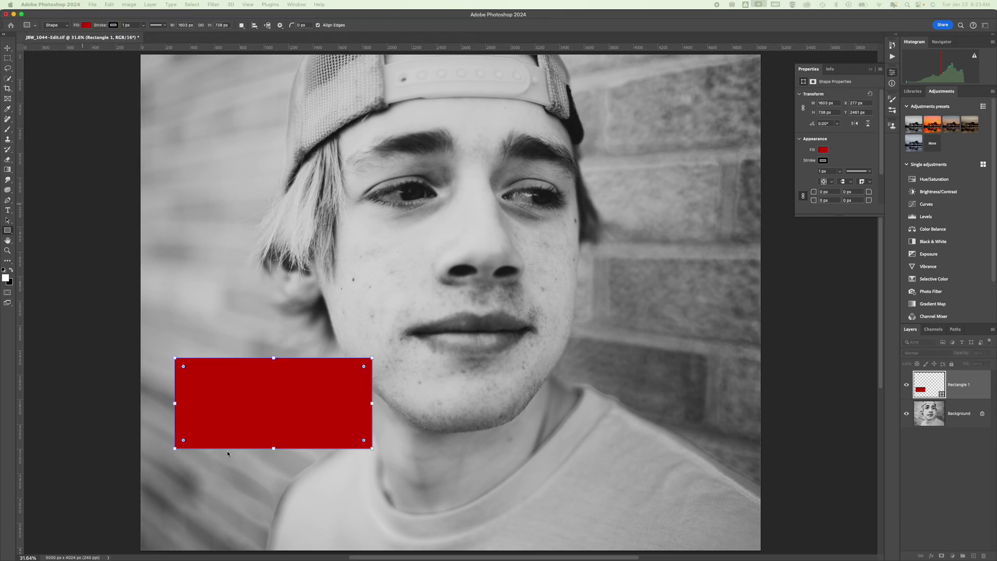
Step: Dismiss the accidental rectangle size dialog and leave the workspace layout unchanged
click(435, 405)
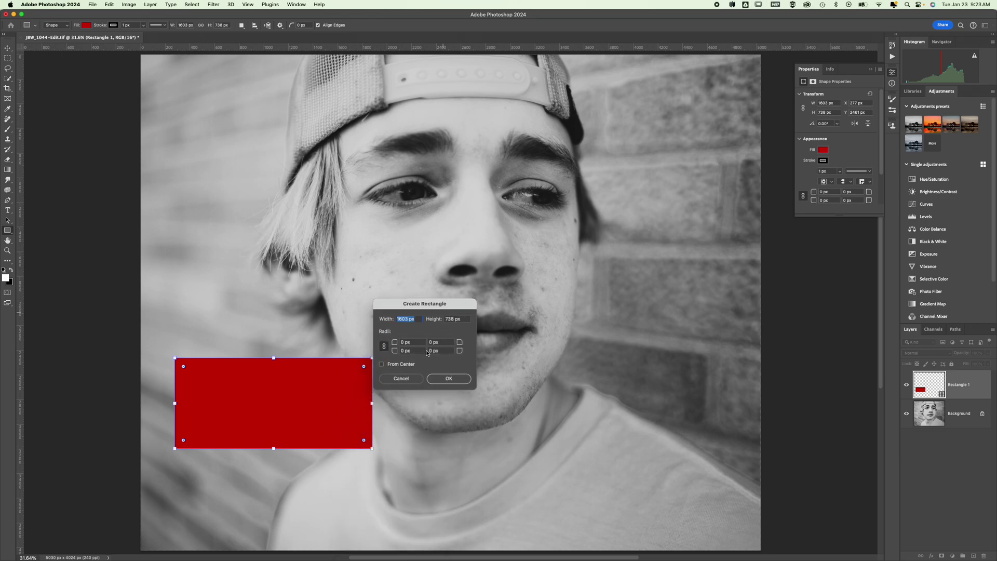
key(Escape)
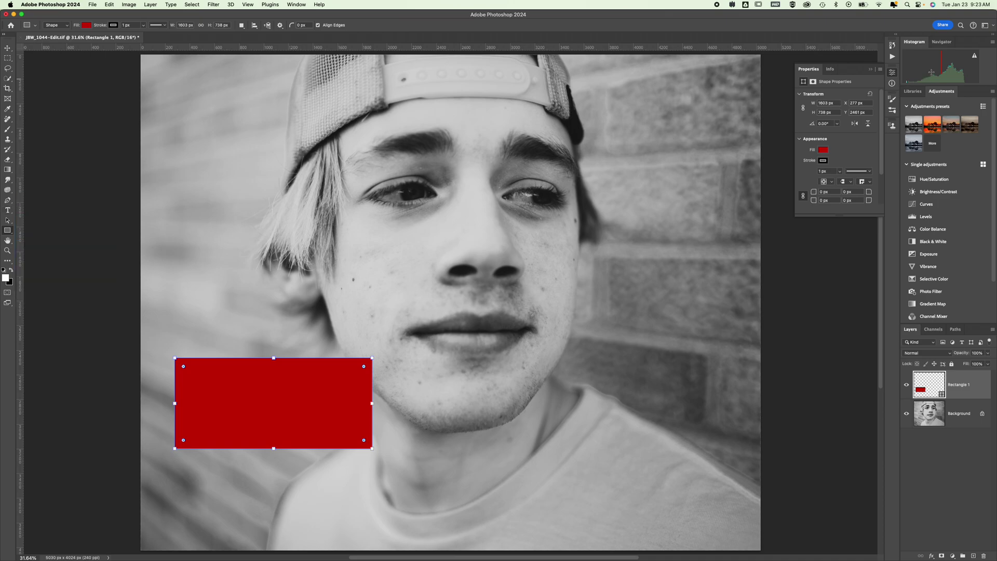
click(989, 27)
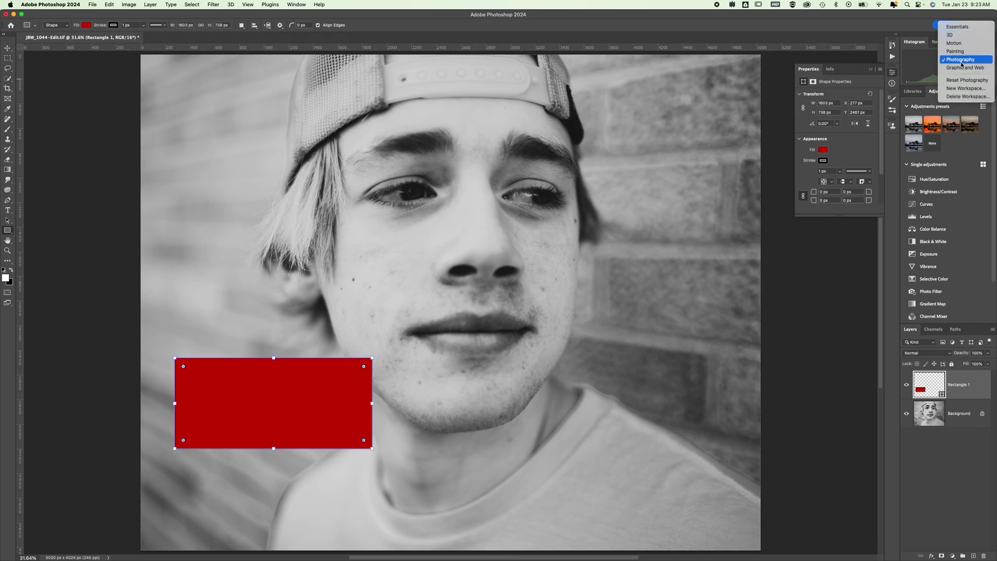
click(852, 19)
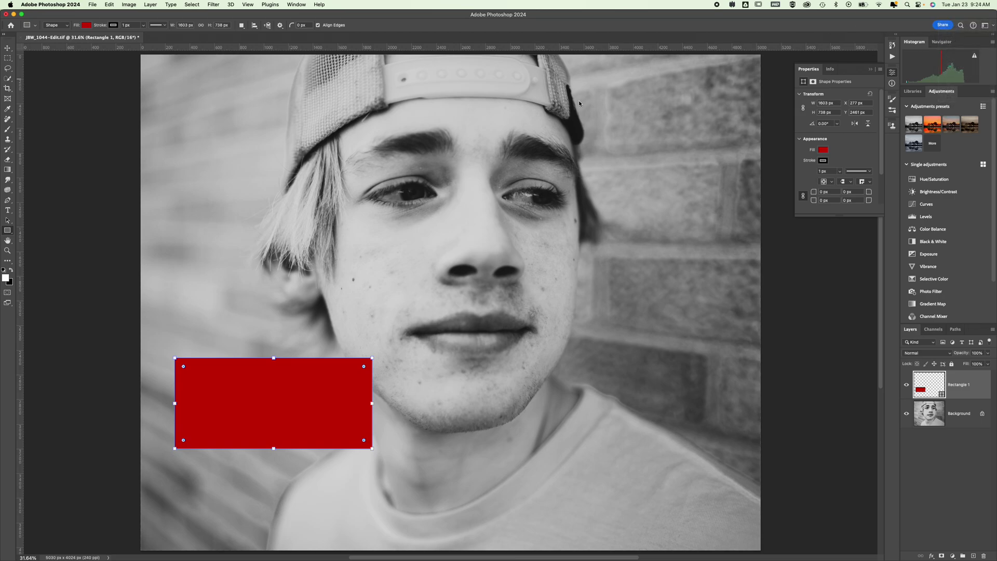
Step: Type 'I don't need to write down my assignments.' near the top, breaking the line before 'my'
click(7, 210)
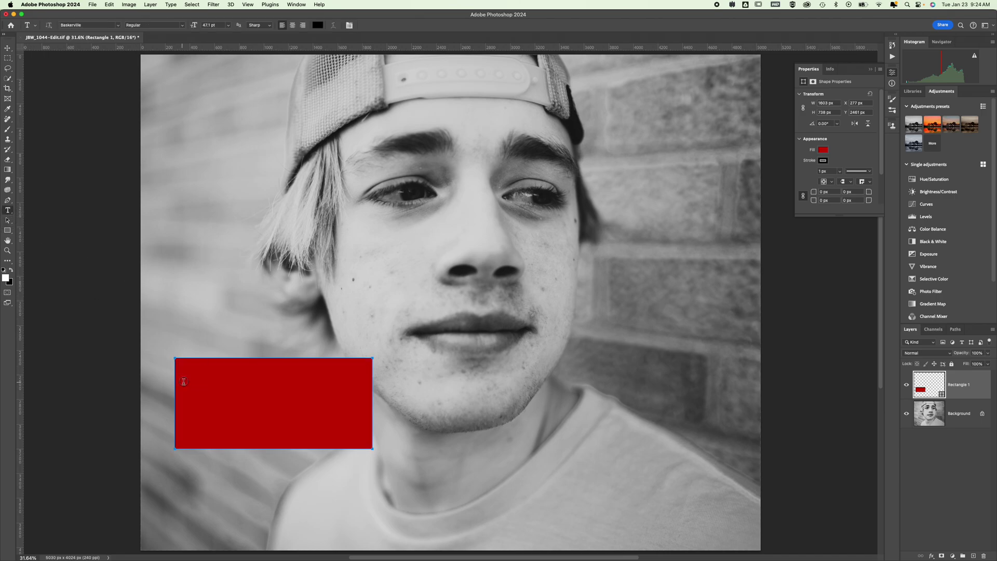
click(199, 385)
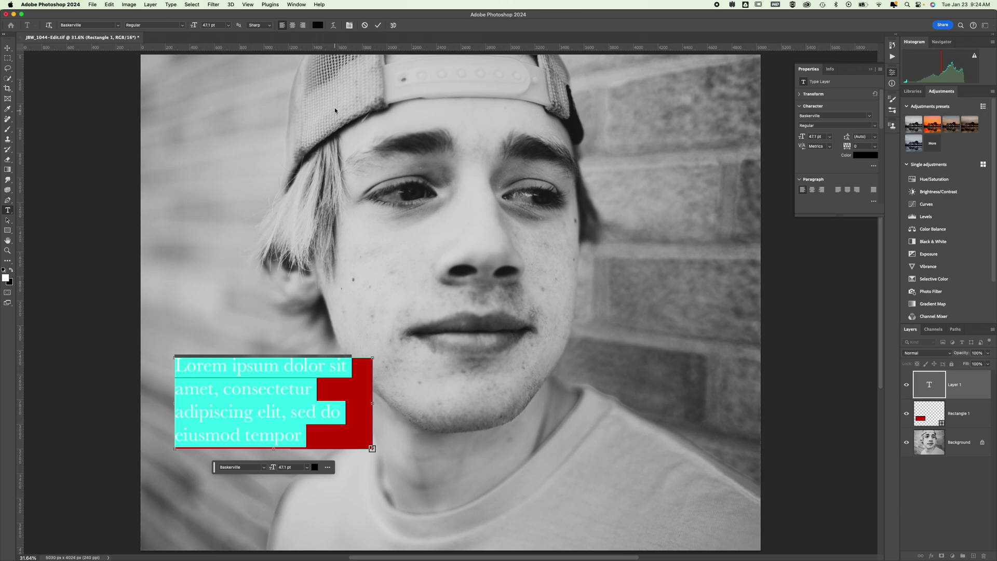
click(364, 25)
click(253, 147)
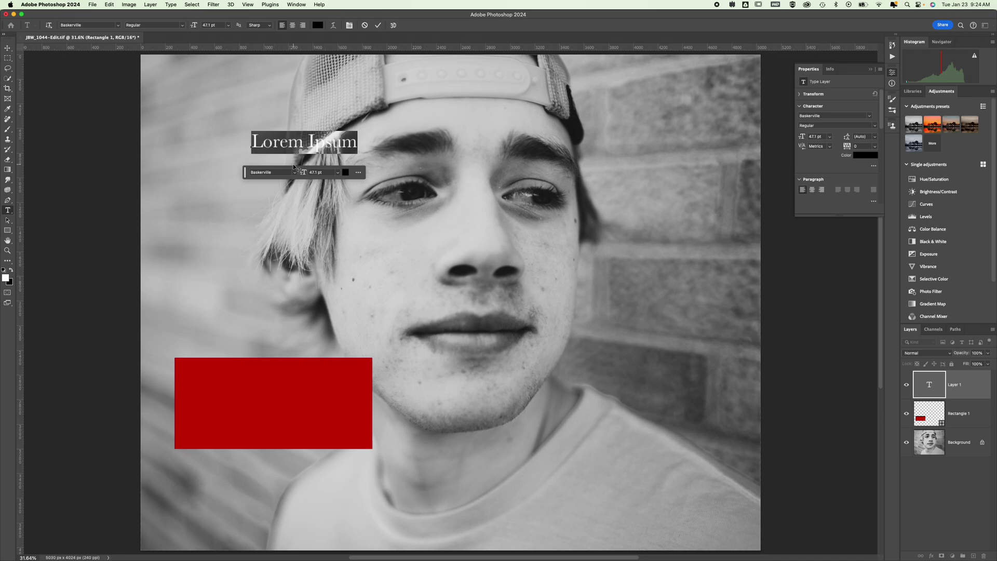
text(I)
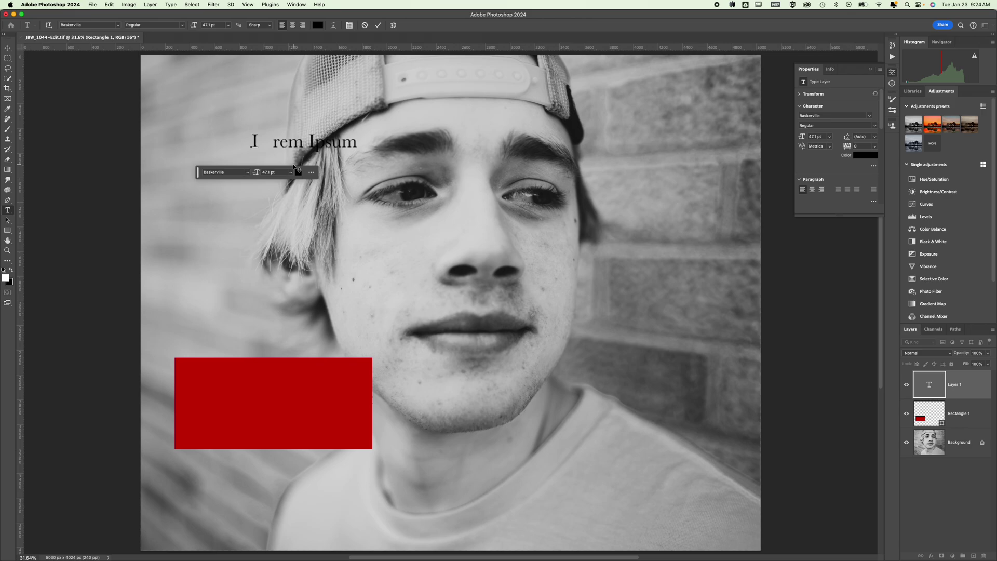
text( don't need to write )
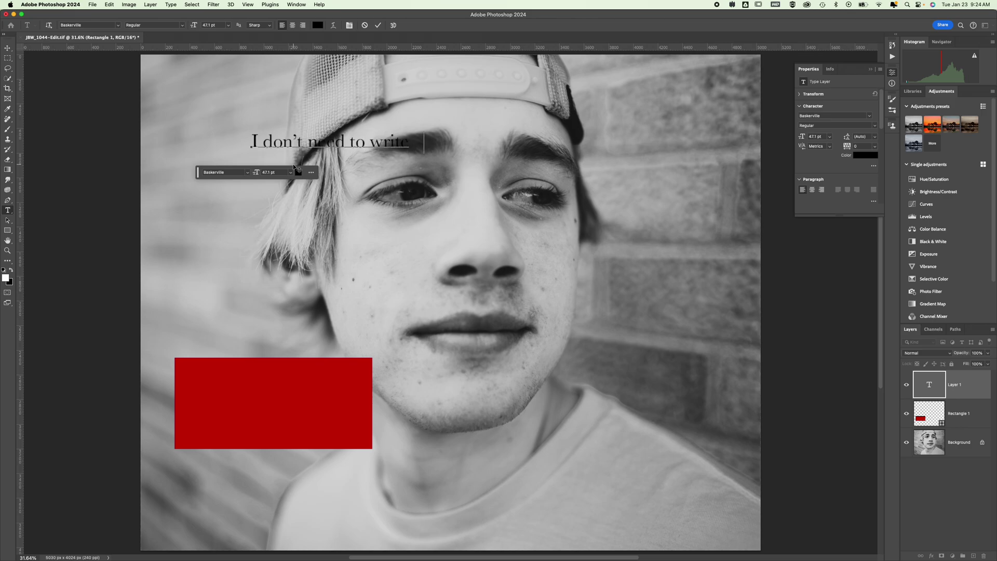
text(down my)
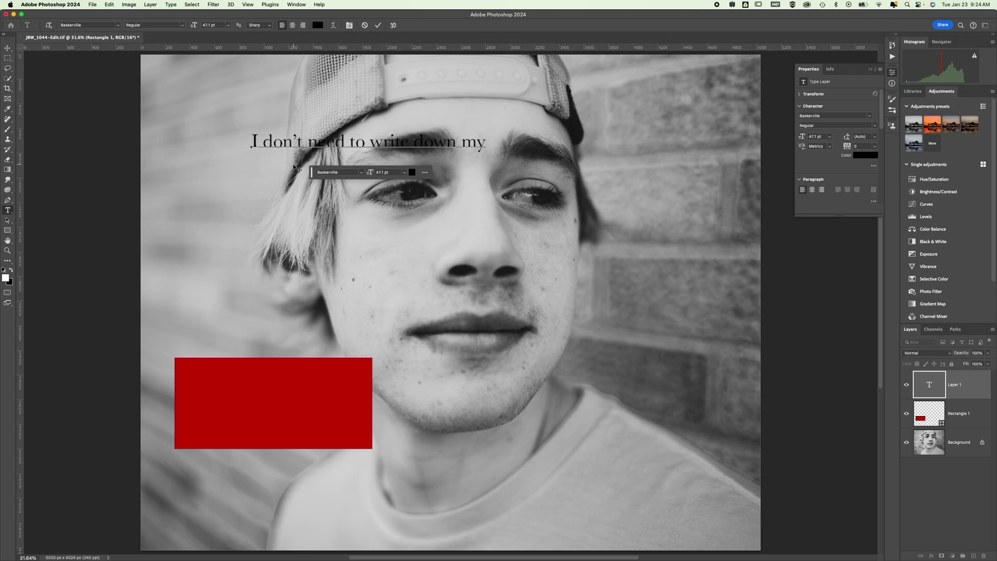
text( assignments)
key(BackSpace)
text(.)
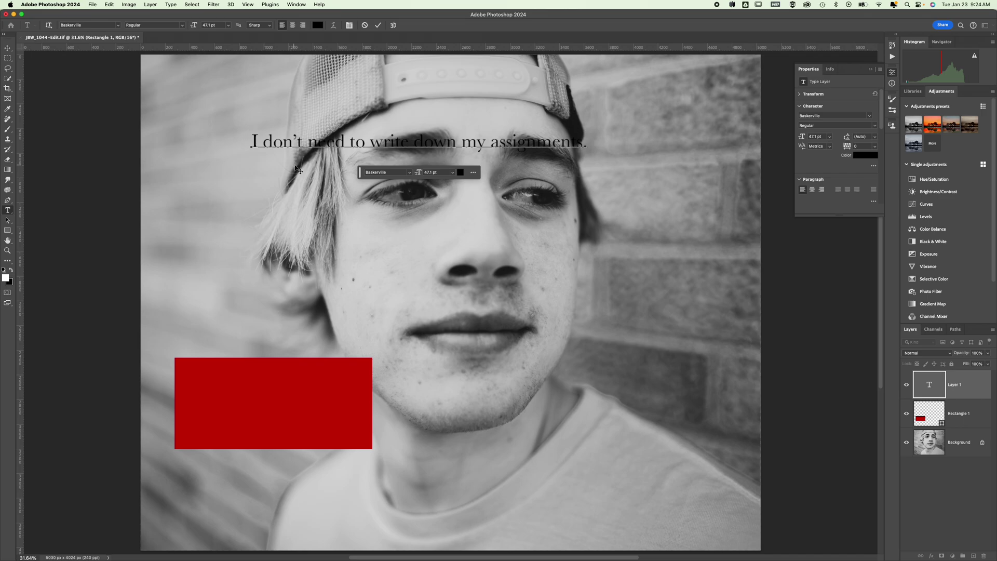
click(458, 148)
key(Return)
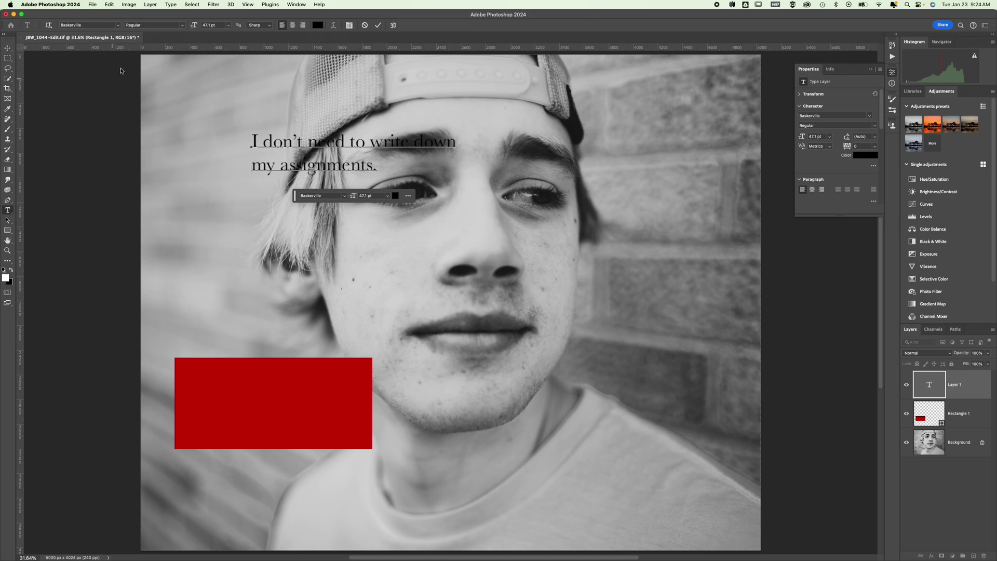
click(7, 49)
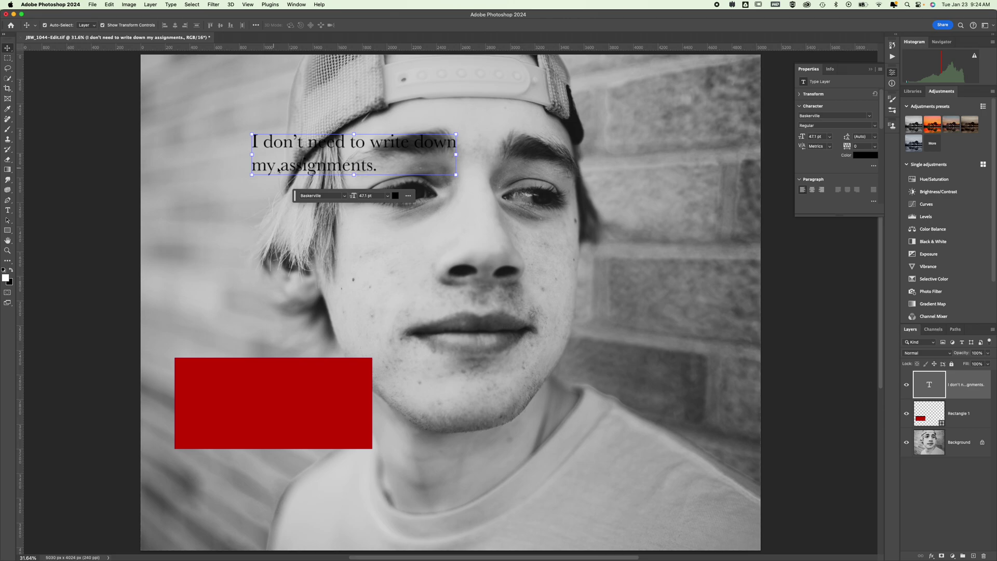
Step: Move the caption onto the red rectangle and rewrap it as 'I don't need to write / down my assignments.'
drag(305, 145, 233, 395)
double_click(269, 398)
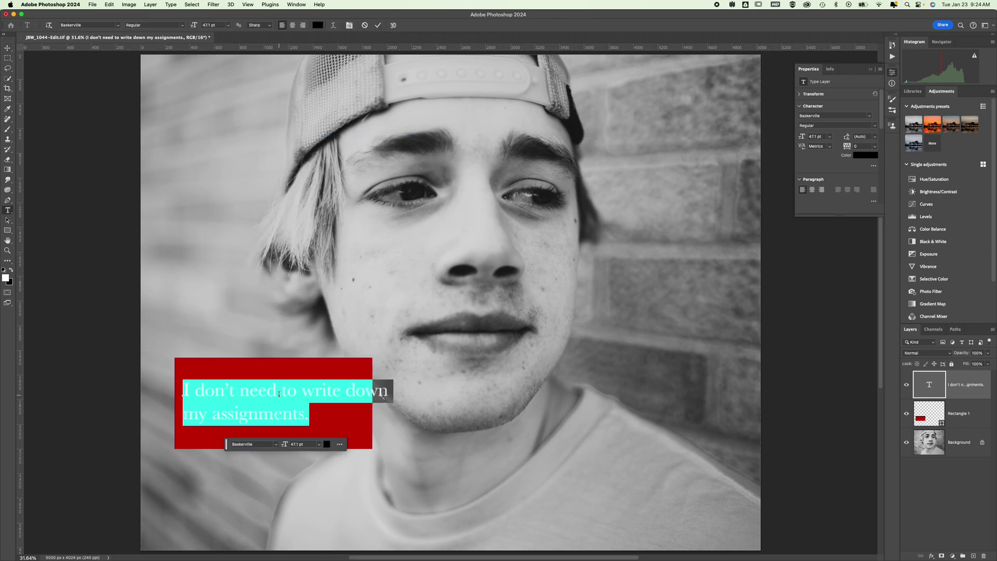
click(348, 389)
key(Return)
key(BackSpace)
key(Down)
key(BackSpace)
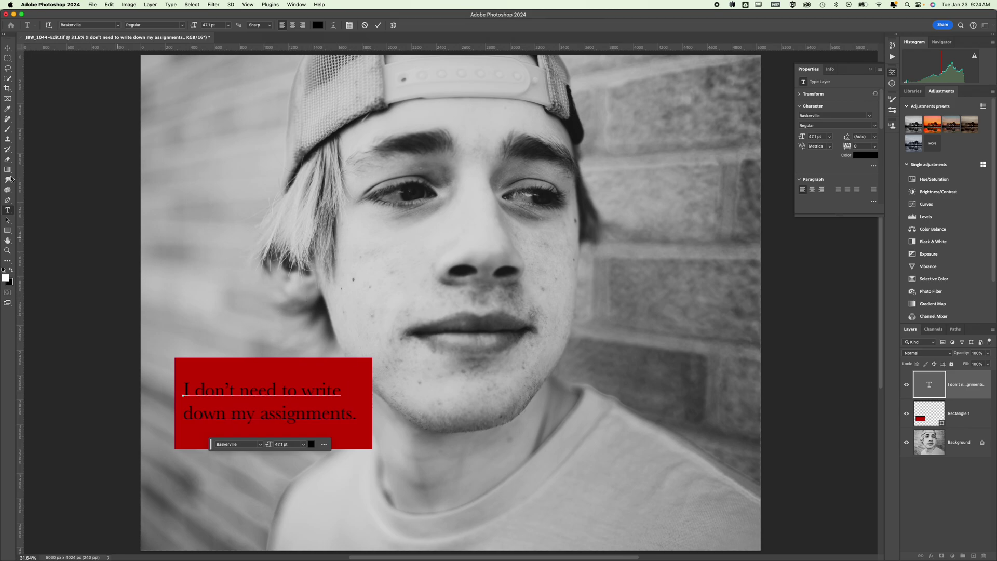
click(8, 57)
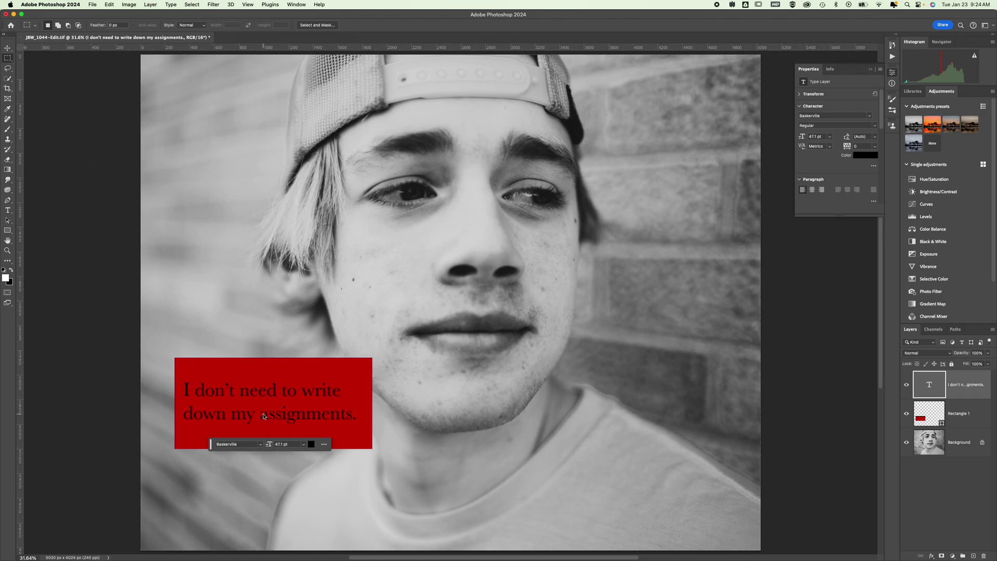
Step: Nudge the caption slightly right inside the red box, then switch to the browser
click(8, 48)
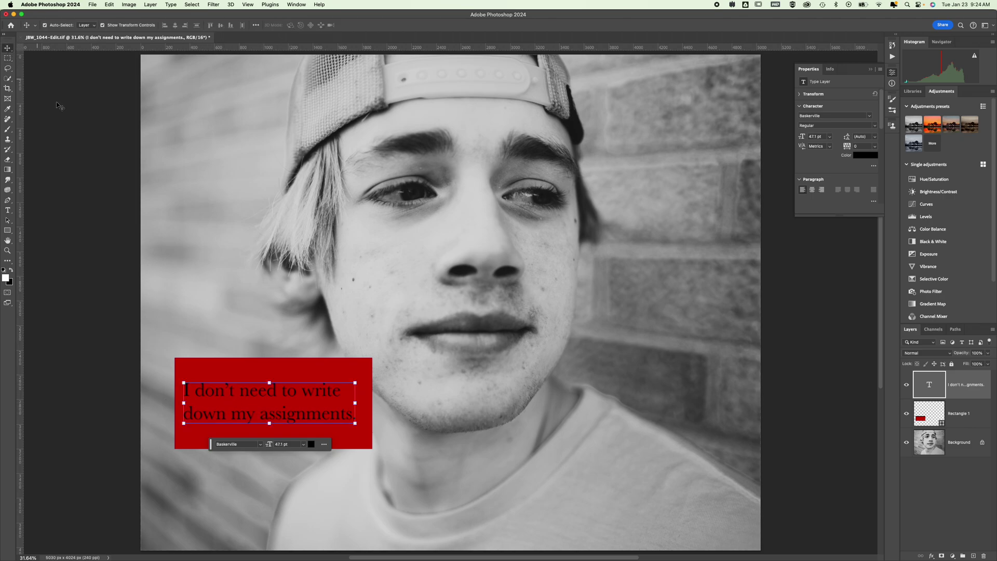
drag(247, 395, 258, 396)
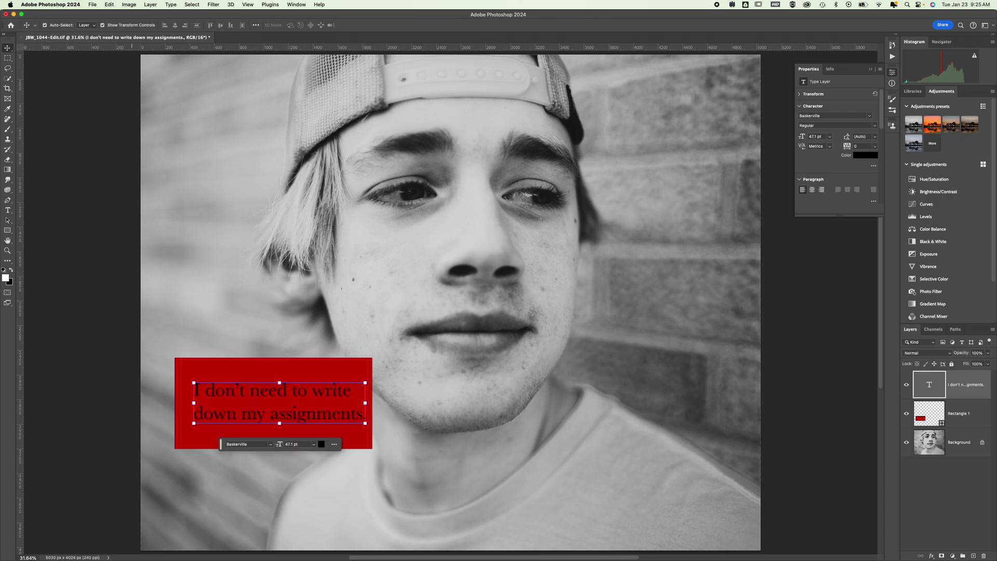
key(super+Tab)
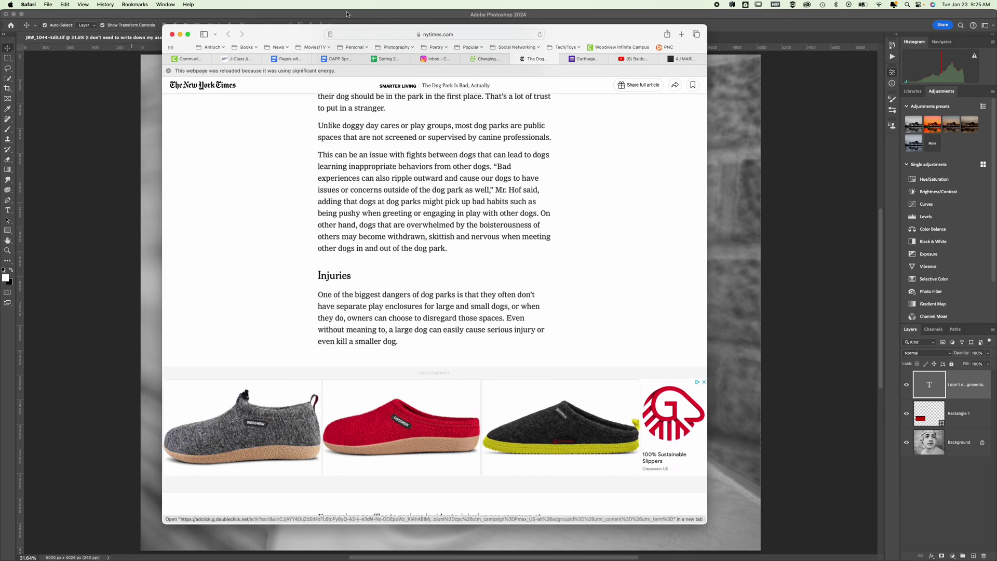
Step: Minimize the Safari dog-park article window to reveal the Photoshop portrait
double_click(289, 34)
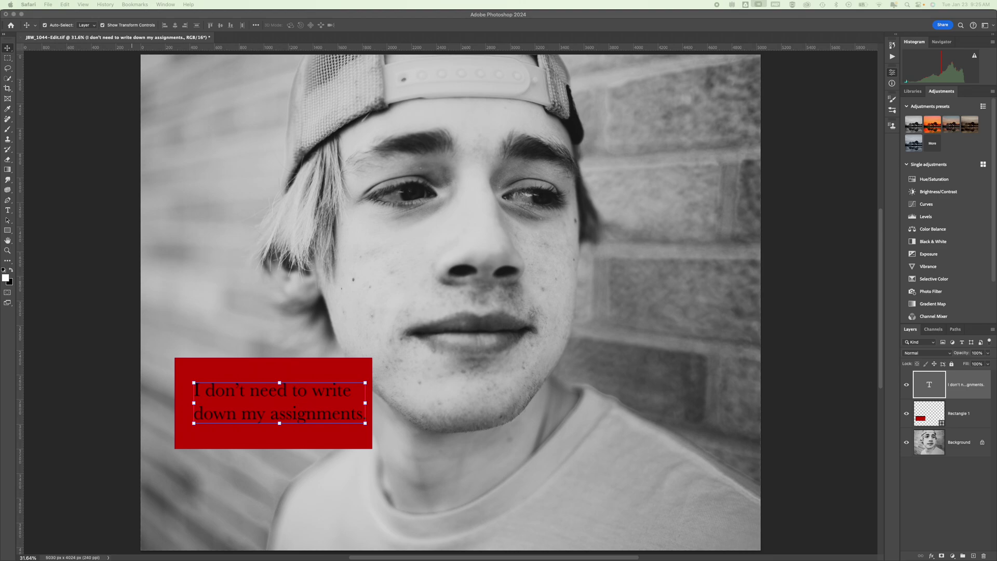
Step: Select all the caption text and set its colour to white
click(213, 394)
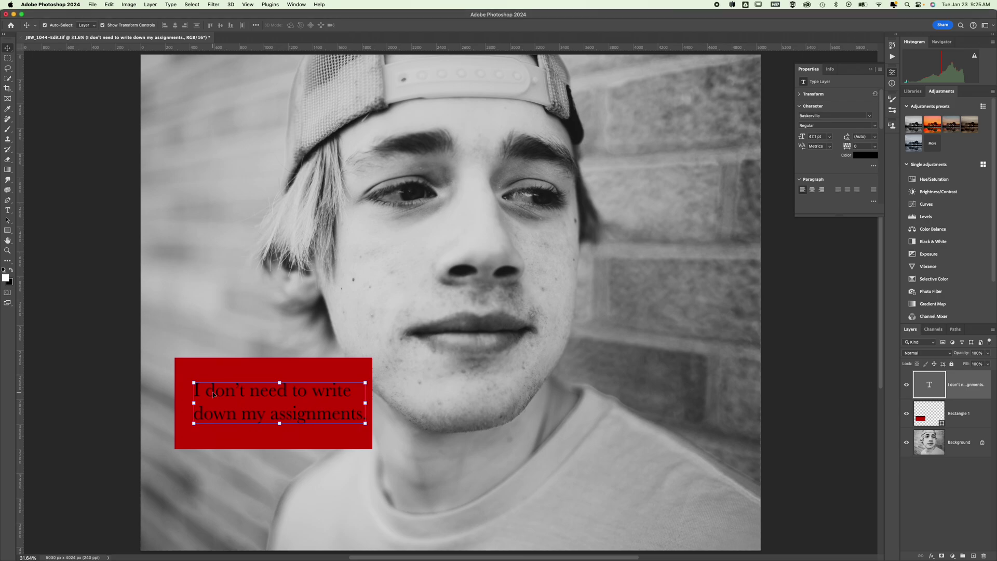
double_click(214, 393)
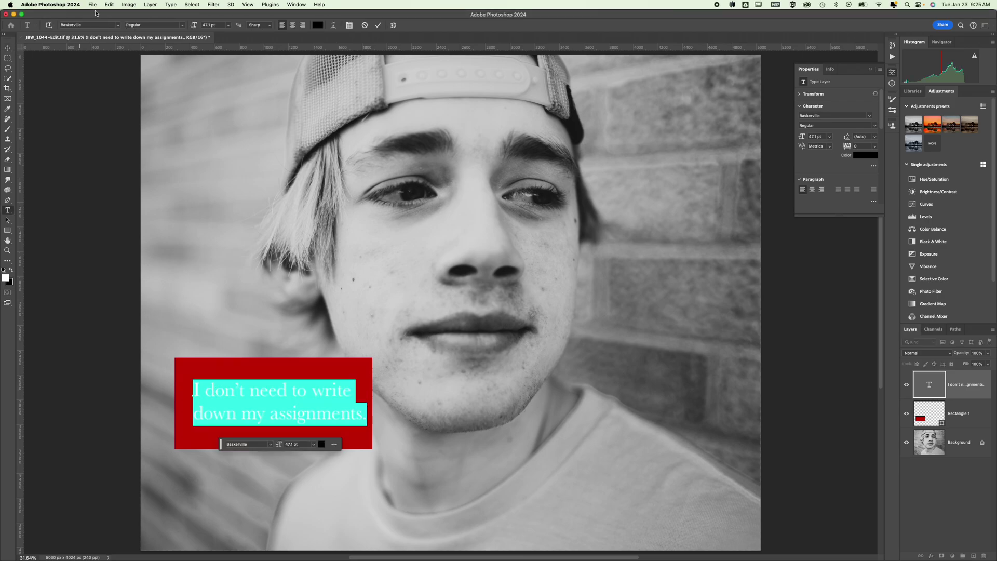
click(315, 28)
drag(82, 62, 1, 7)
click(198, 33)
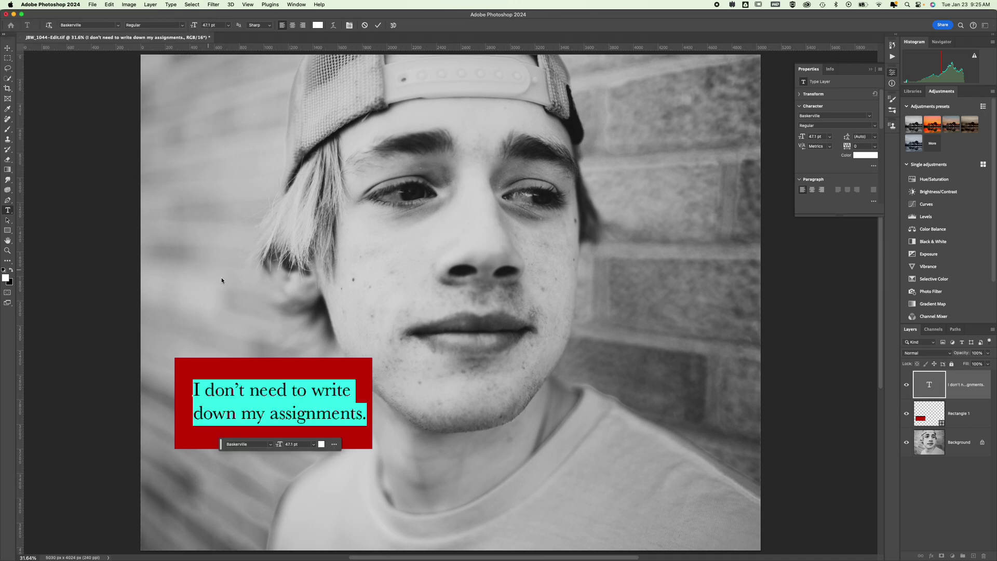
double_click(262, 388)
triple_click(262, 388)
click(267, 395)
click(318, 26)
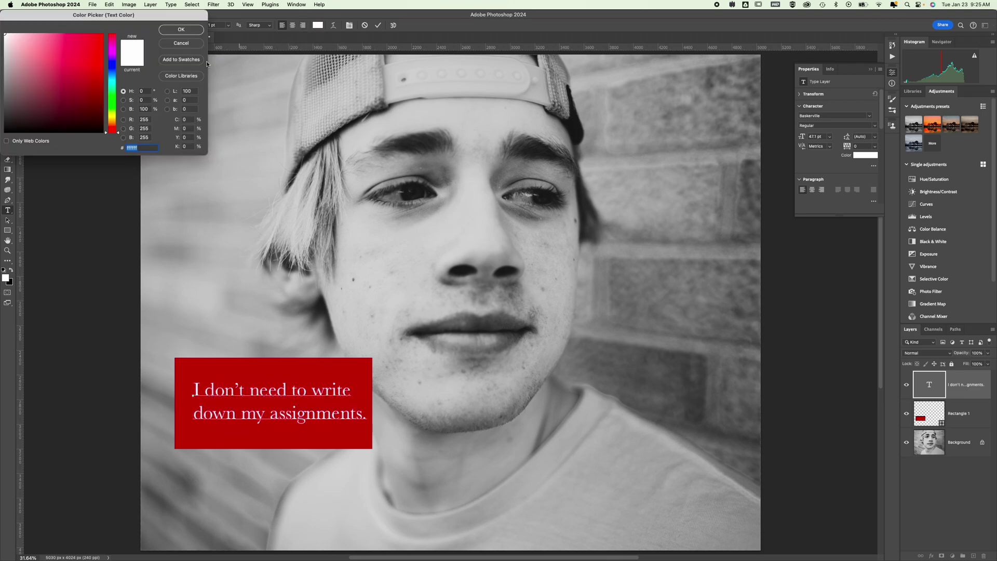
click(186, 30)
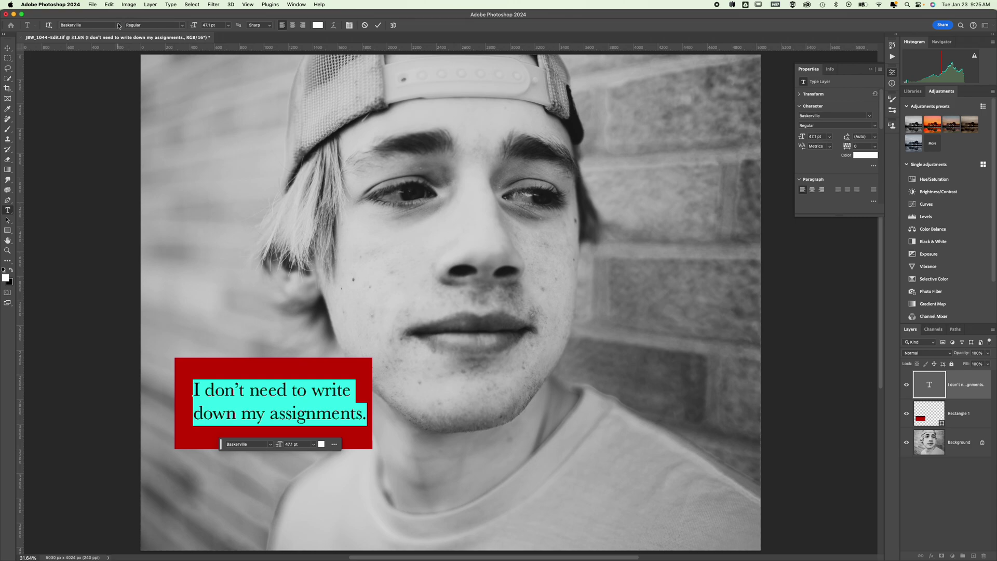
Step: Set the caption's font to Impact and commit the edit
click(118, 25)
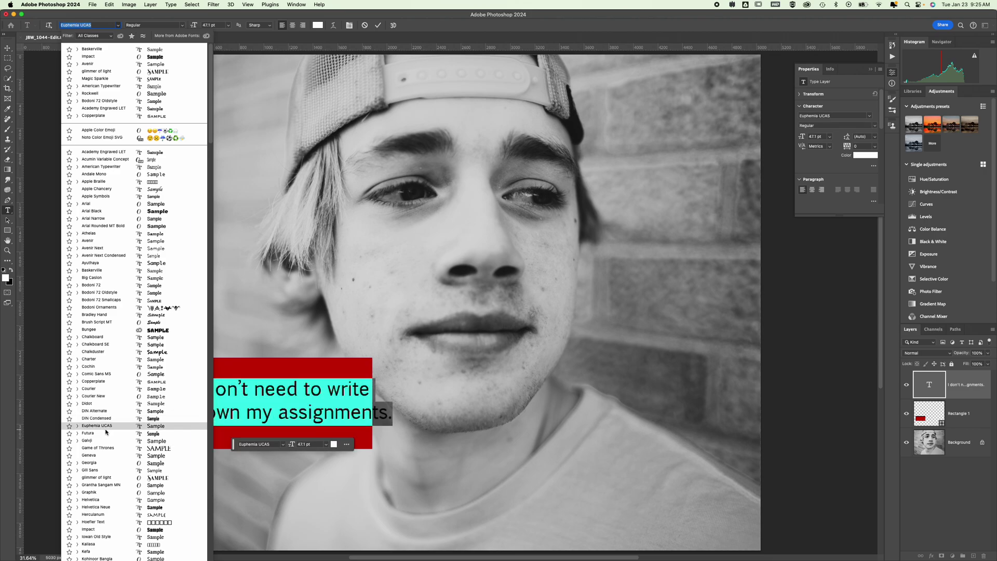
scroll(106, 431, down, 3)
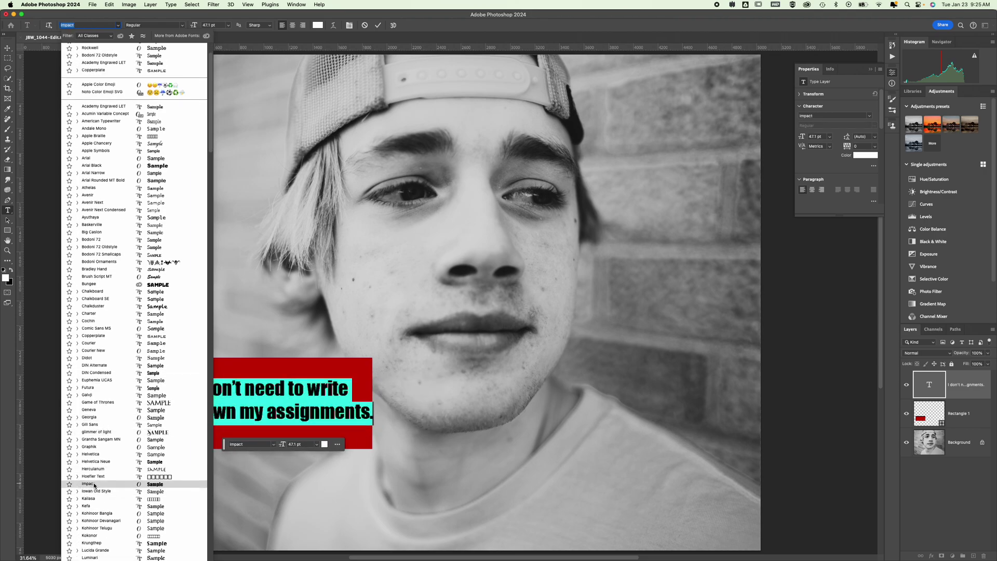
click(94, 485)
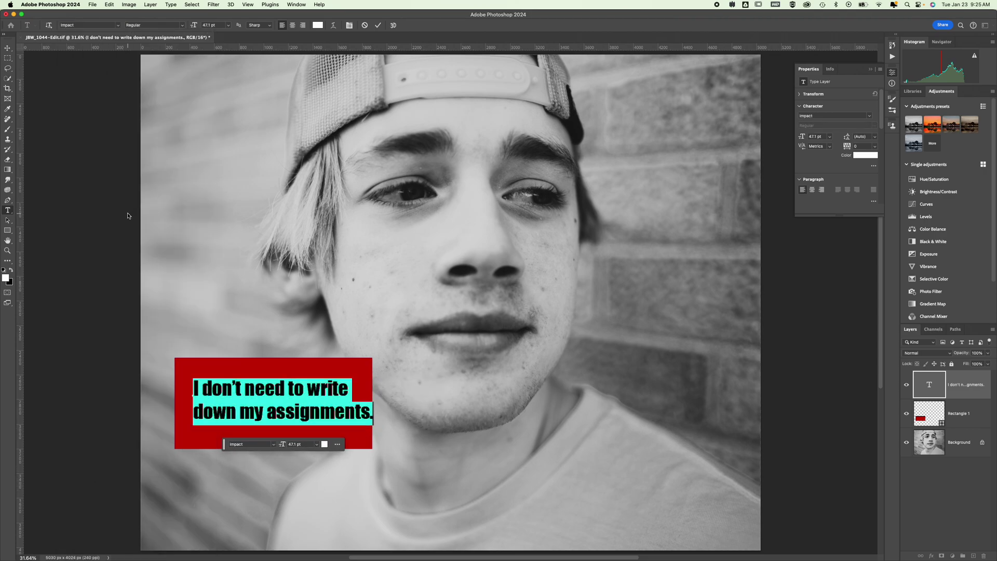
click(8, 58)
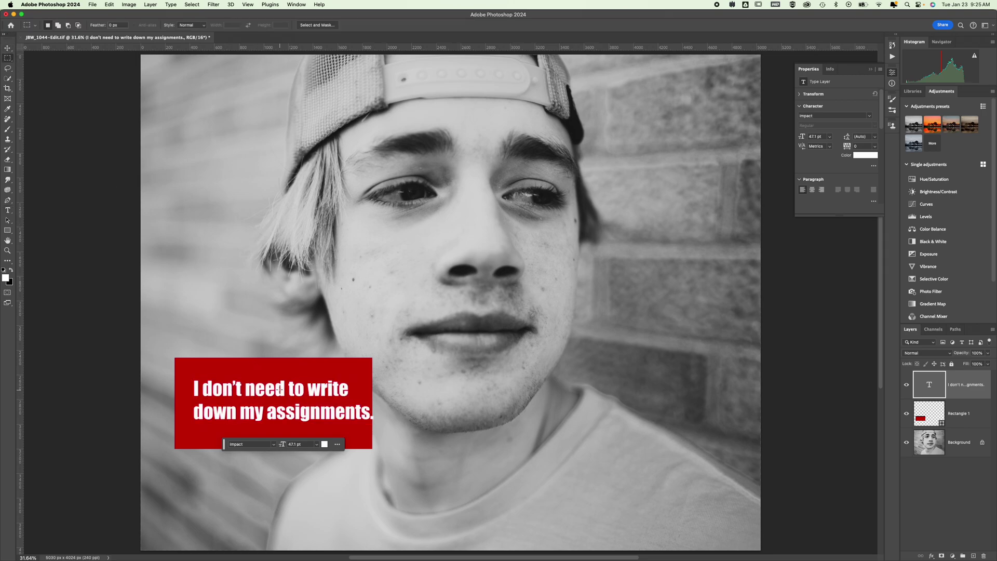
click(8, 48)
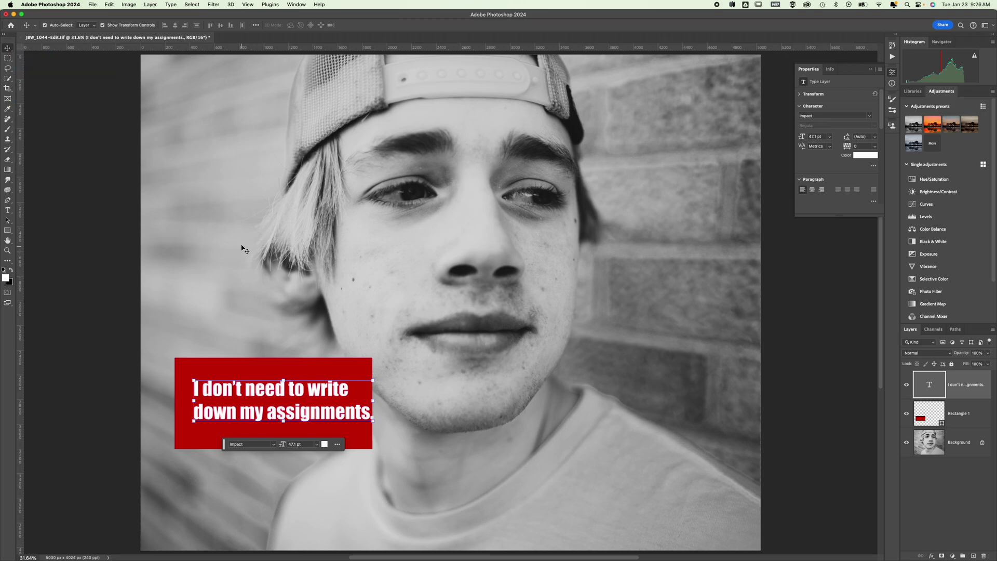
Step: Nudge the caption within the box and move Rectangle 1 above the caption layer
click(261, 395)
drag(260, 394, 262, 399)
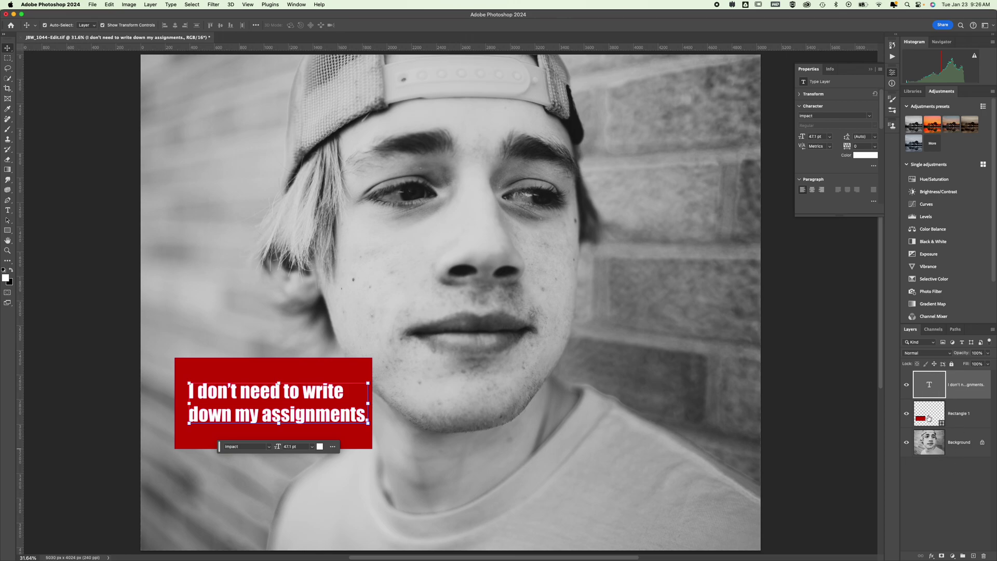
mouse_move(933, 413)
mouse_down()
mouse_move(929, 375)
mouse_move(930, 424)
mouse_up()
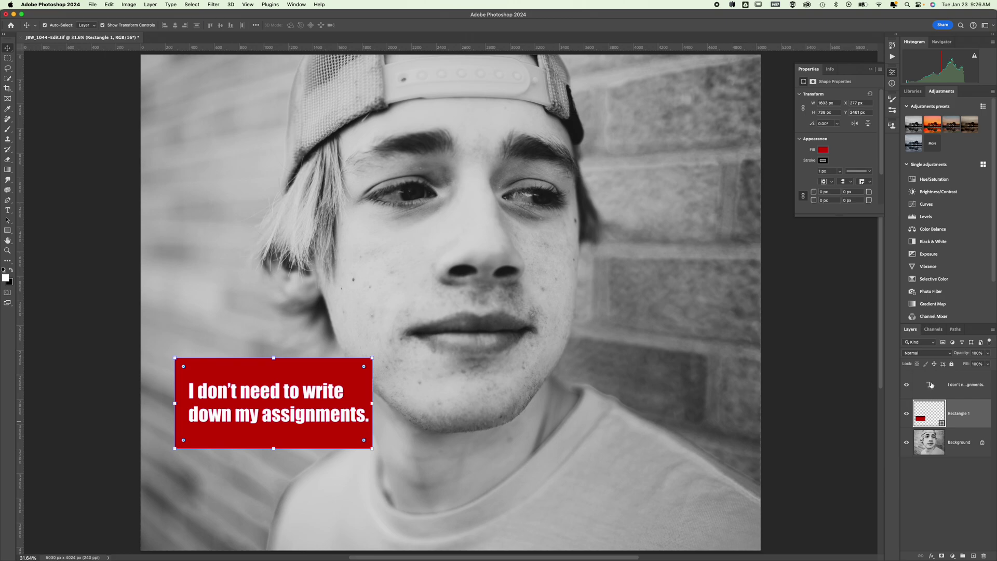
Step: Select the caption and Rectangle 1 layers and align their horizontal centres
click(930, 385)
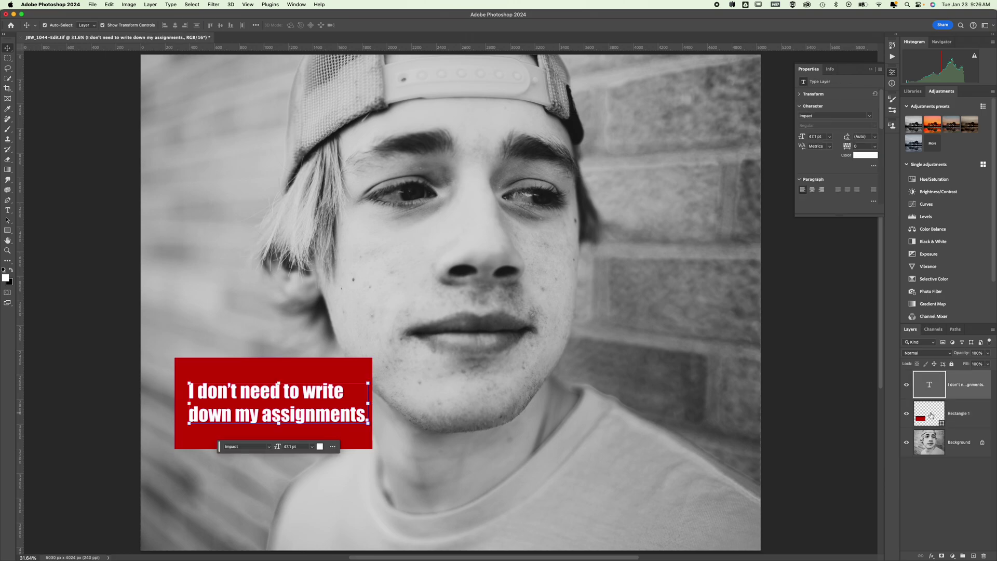
click(931, 416)
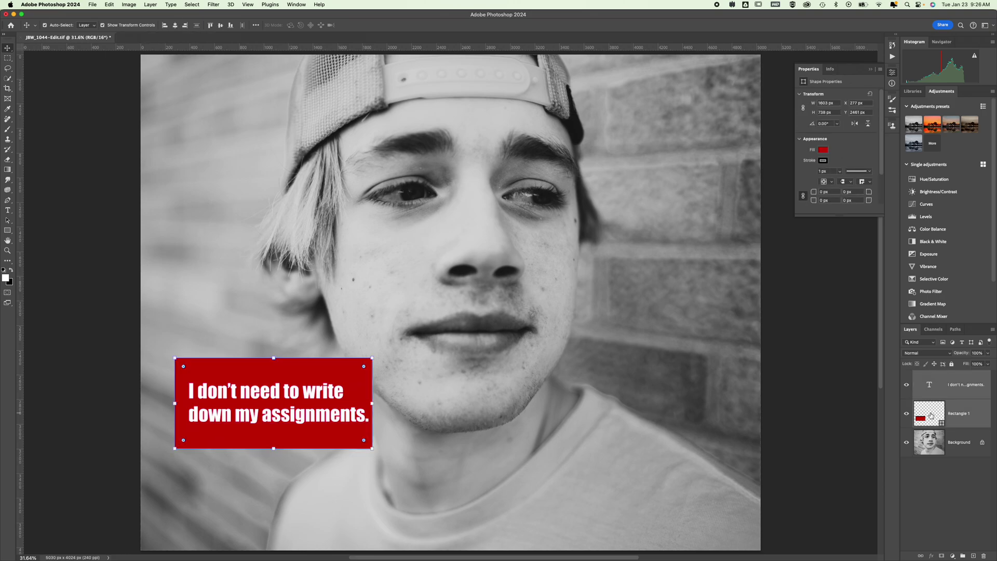
click(176, 26)
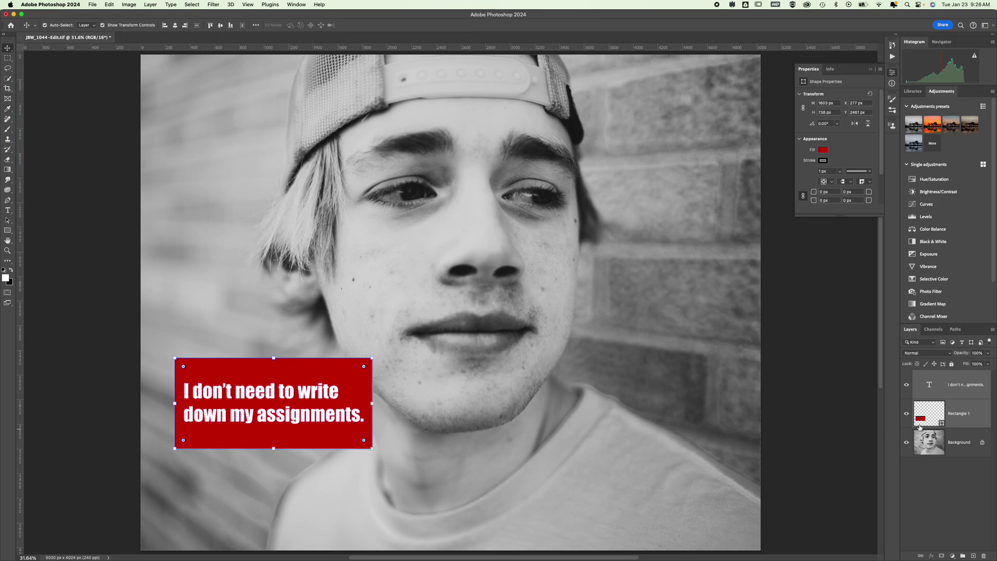
Step: Centre-align both lines of the caption text
click(946, 479)
click(929, 385)
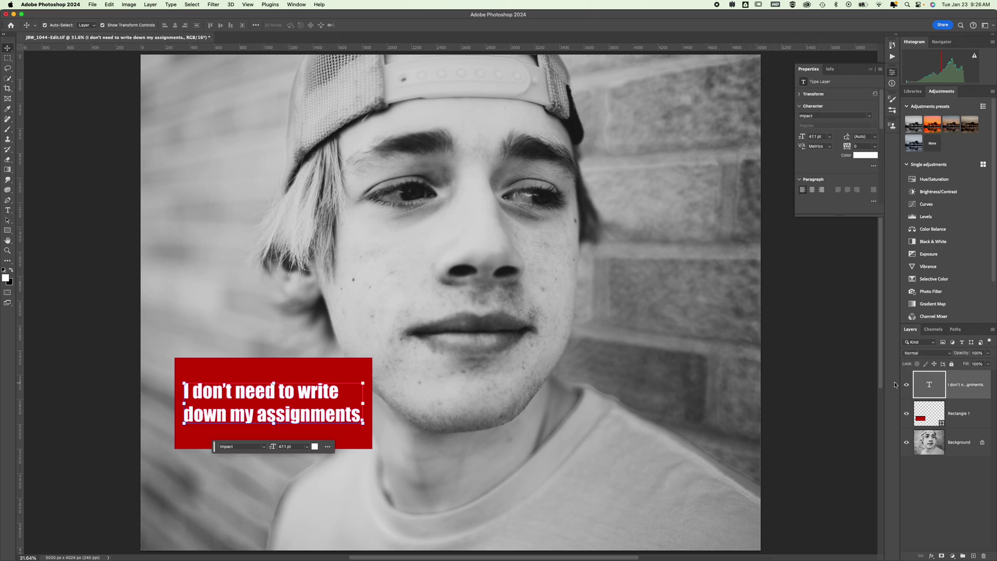
double_click(252, 396)
triple_click(253, 395)
click(254, 393)
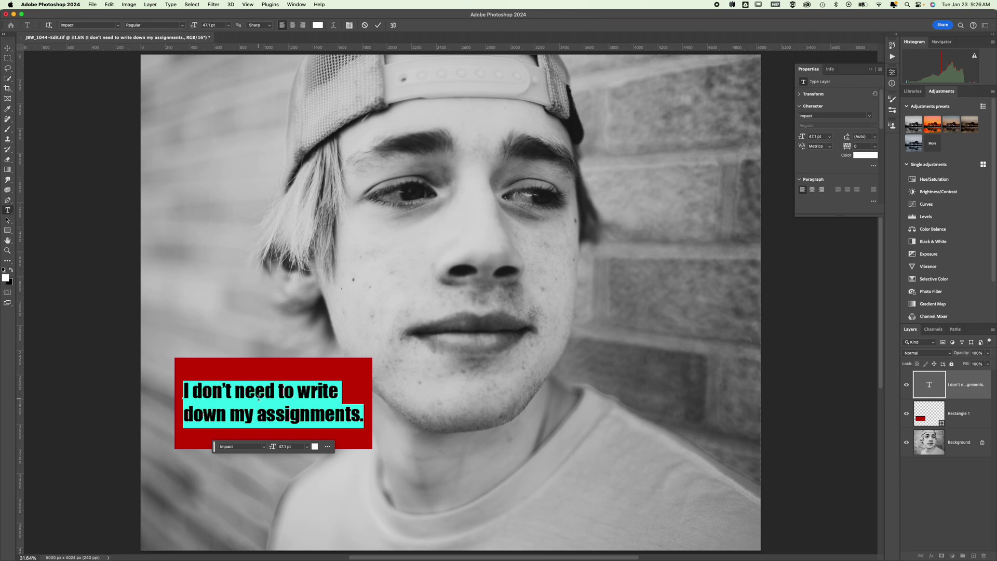
click(292, 25)
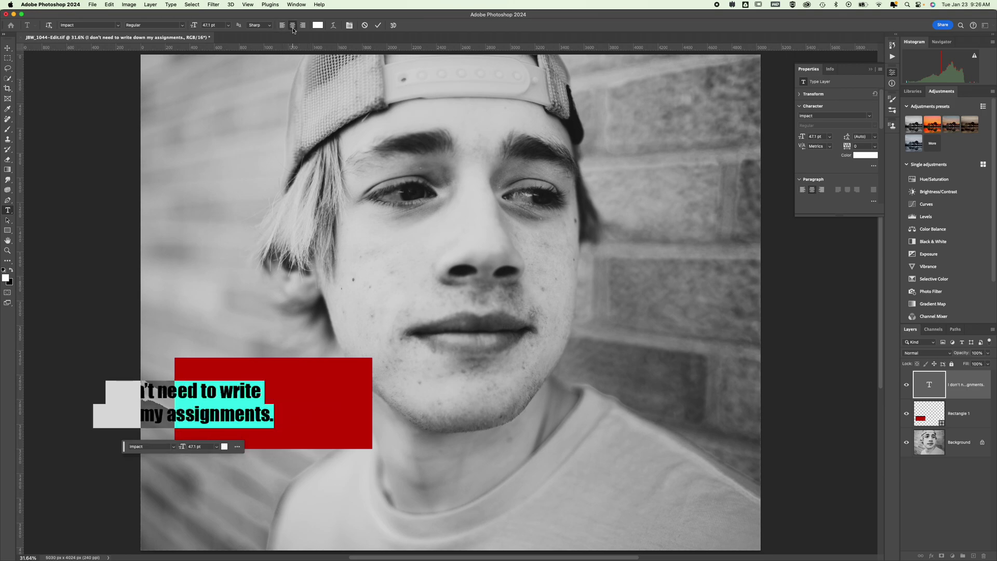
click(7, 48)
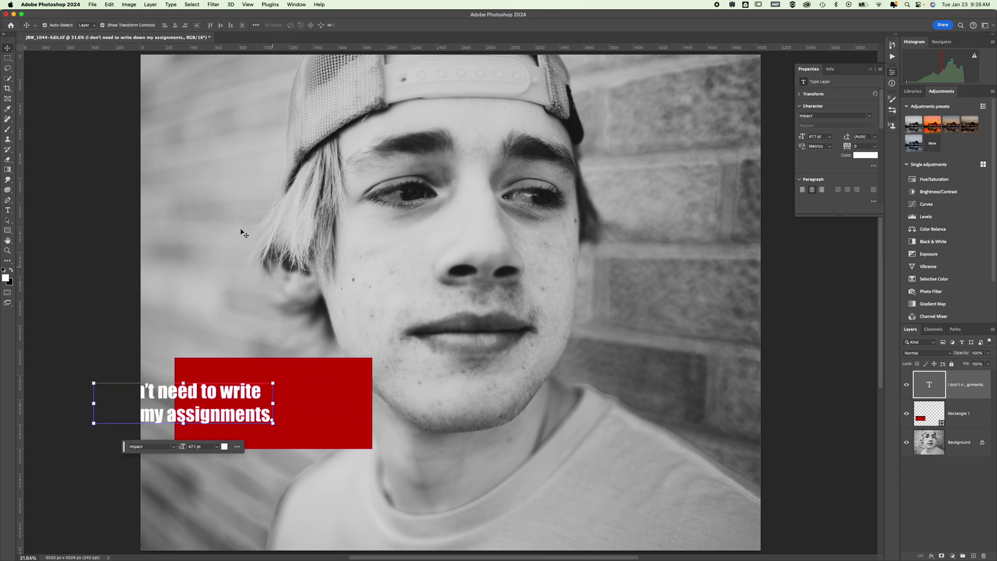
Step: Centre the caption on the red box and move both slightly right and down
shift+click(926, 417)
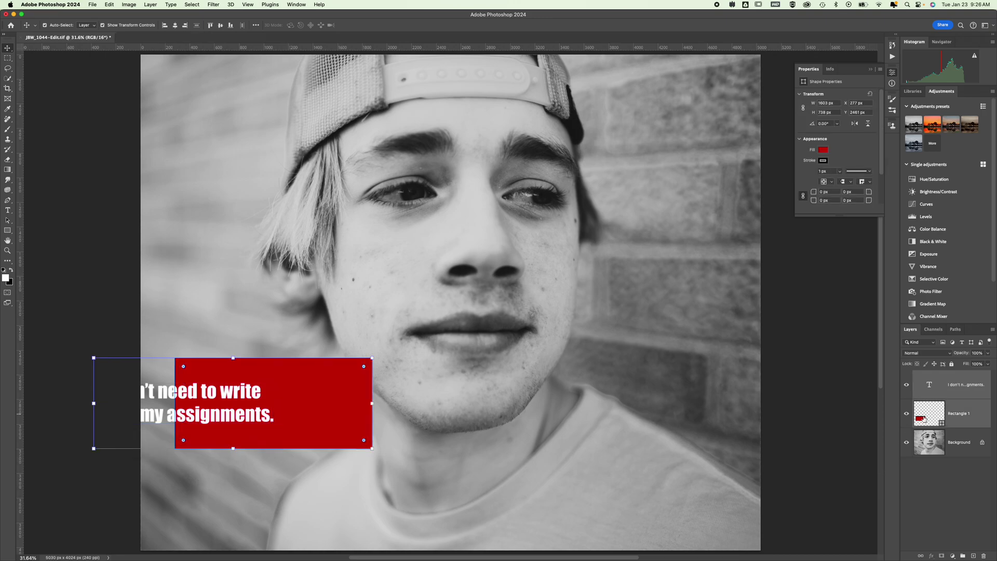
click(175, 25)
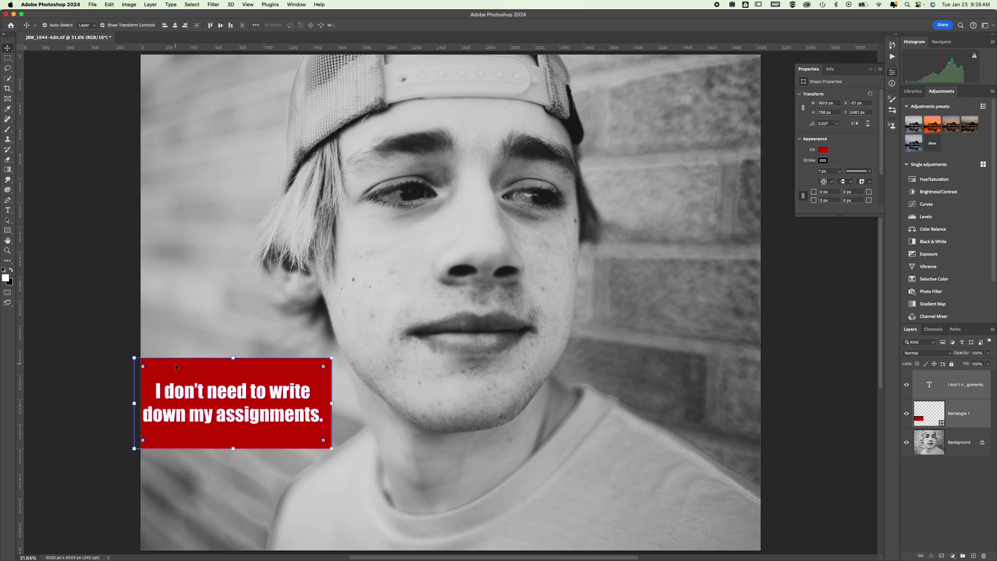
drag(175, 366, 203, 383)
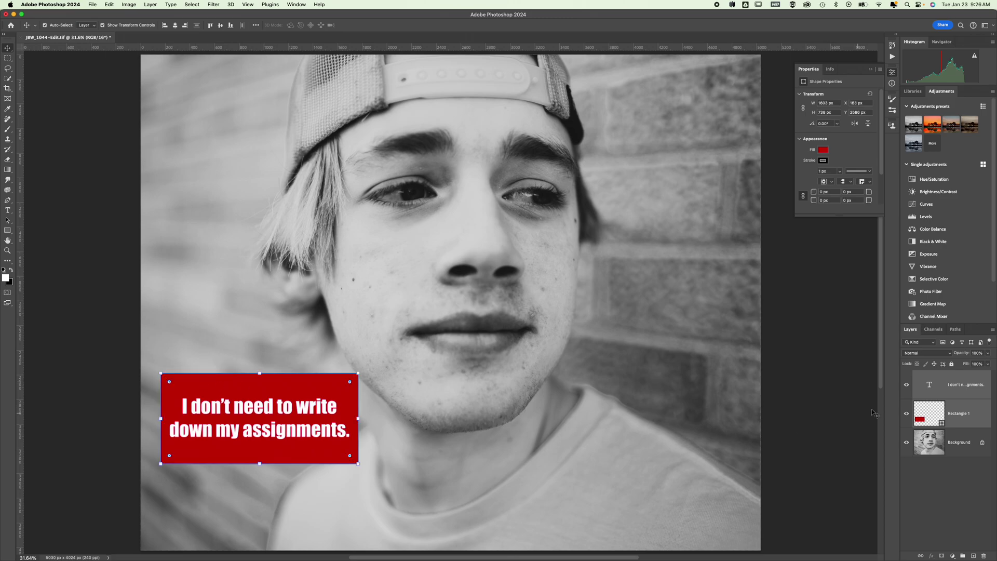
click(955, 489)
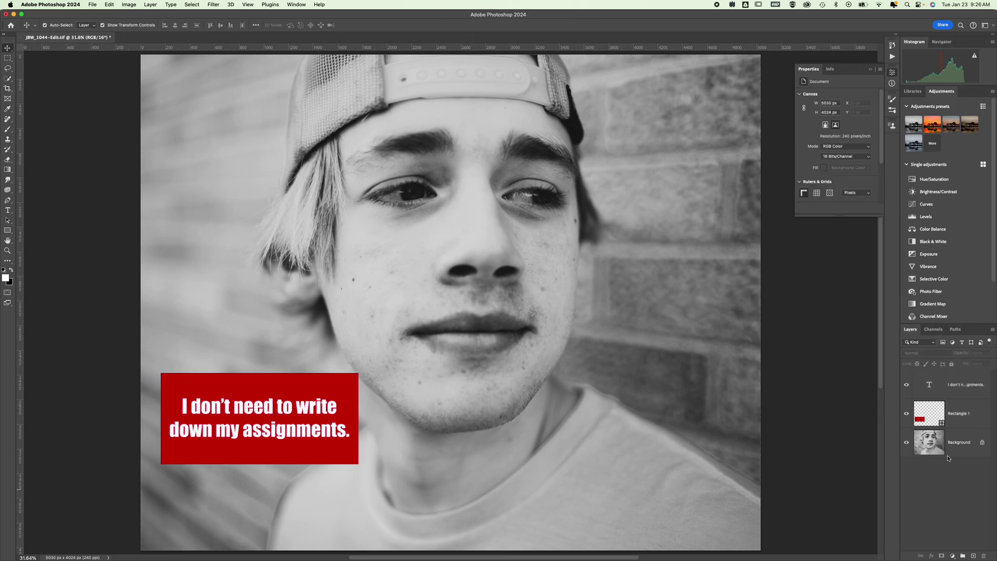
Step: Group the caption and red rectangle layers with Cmd+G and name the group 'Text and Box'
click(934, 422)
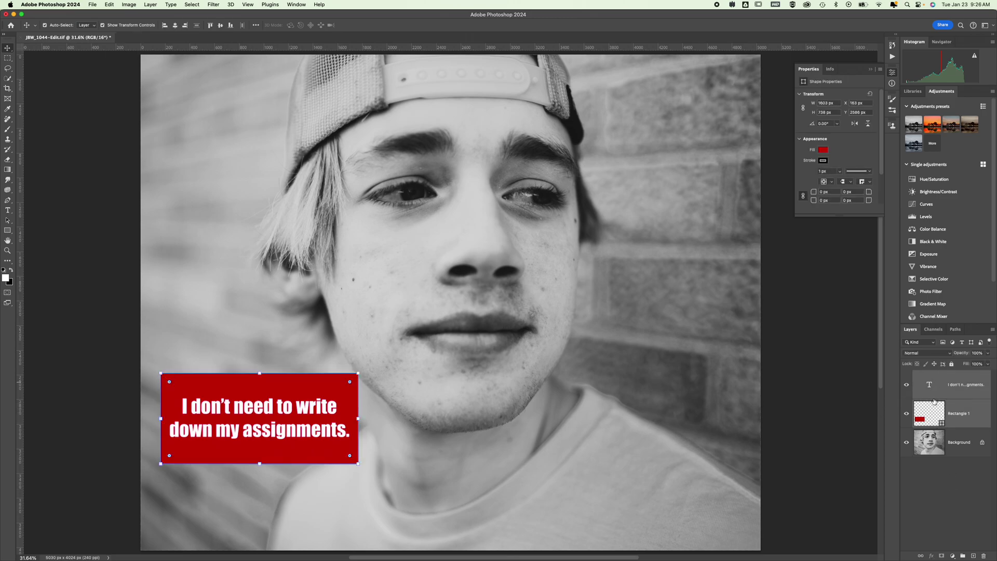
key(super+g)
double_click(934, 374)
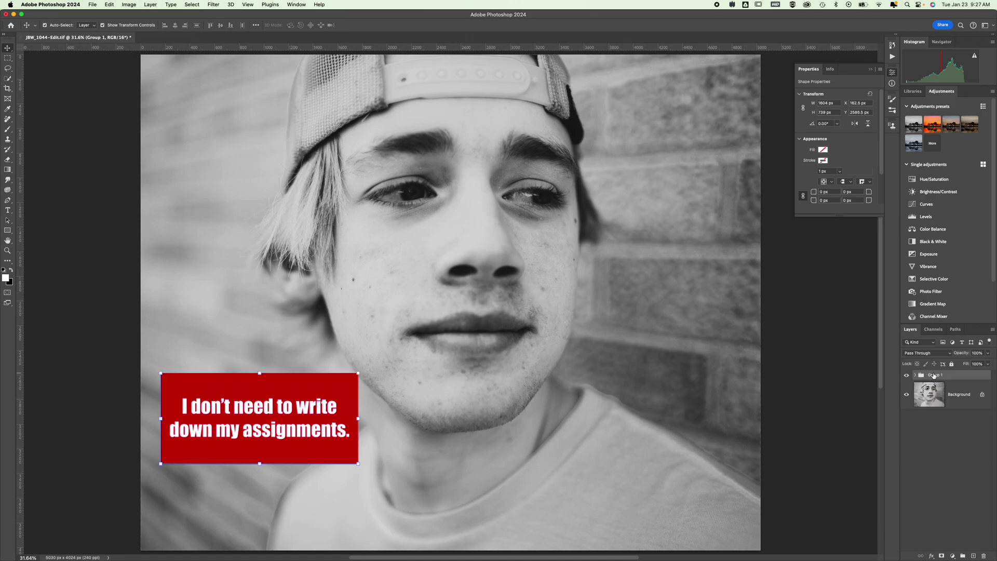
text(Text an)
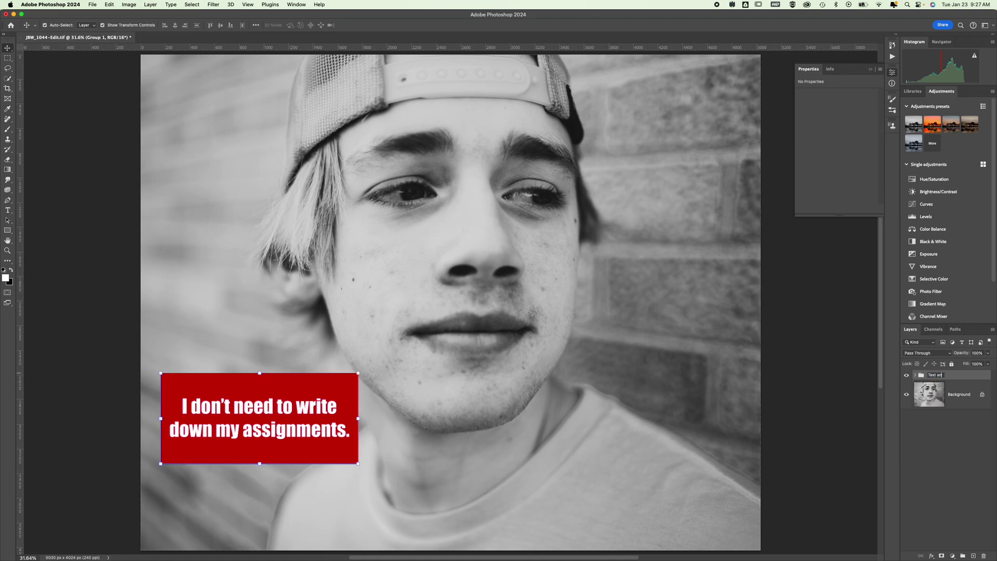
text(d Box)
key(Return)
Step: Scale the Text and Box group to about 116%, rotate it roughly −35°, and move it to the lower left
drag(358, 373, 291, 377)
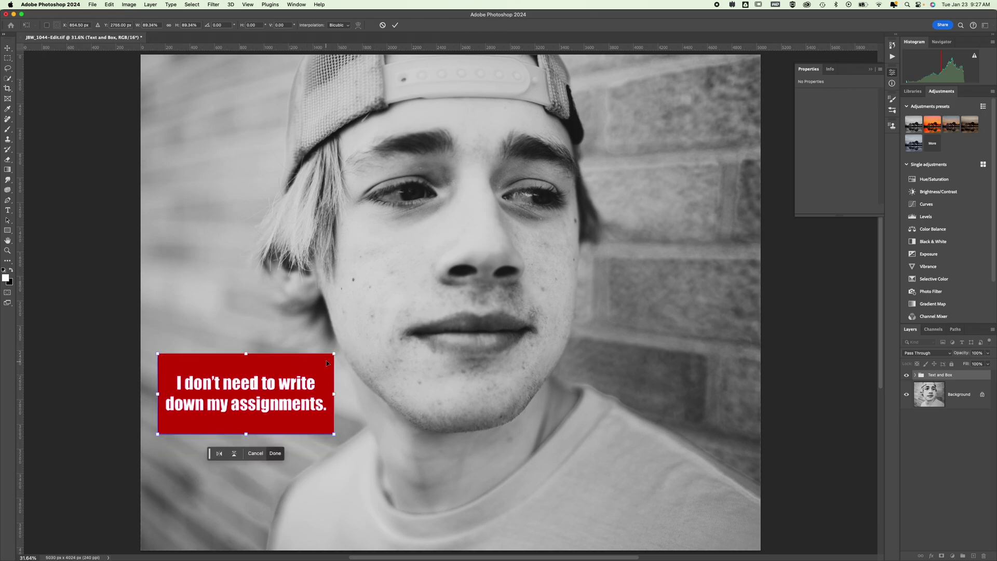
drag(341, 349, 318, 259)
drag(266, 315, 241, 428)
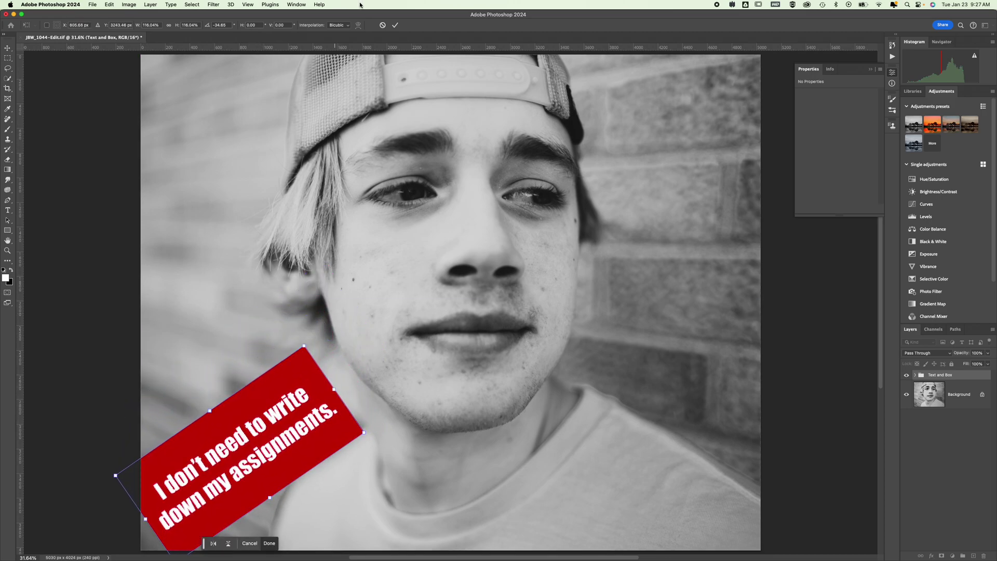
click(397, 27)
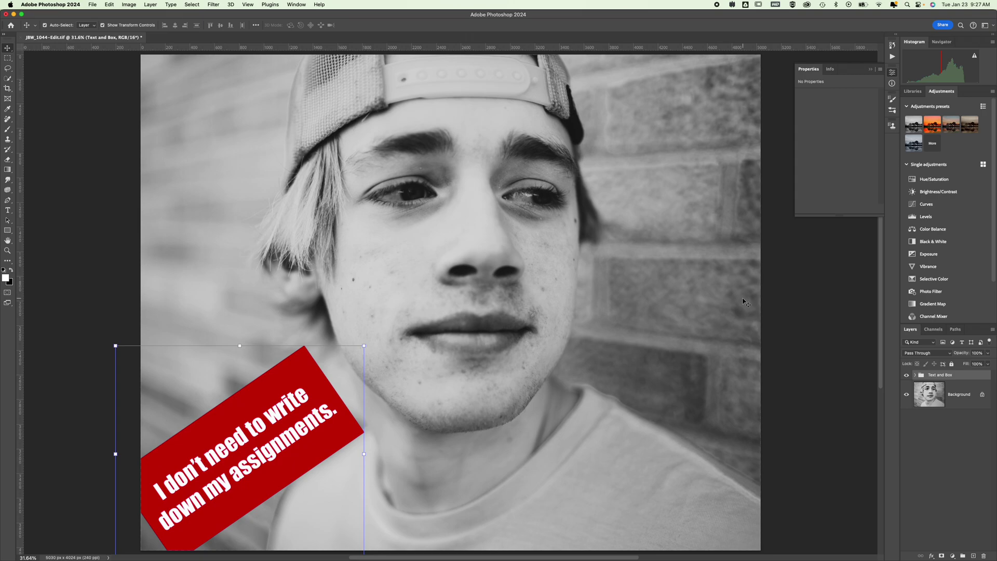
Step: Save the layered portrait to the Desktop as a TIFF under a new name, with Image Compression set to None
click(91, 5)
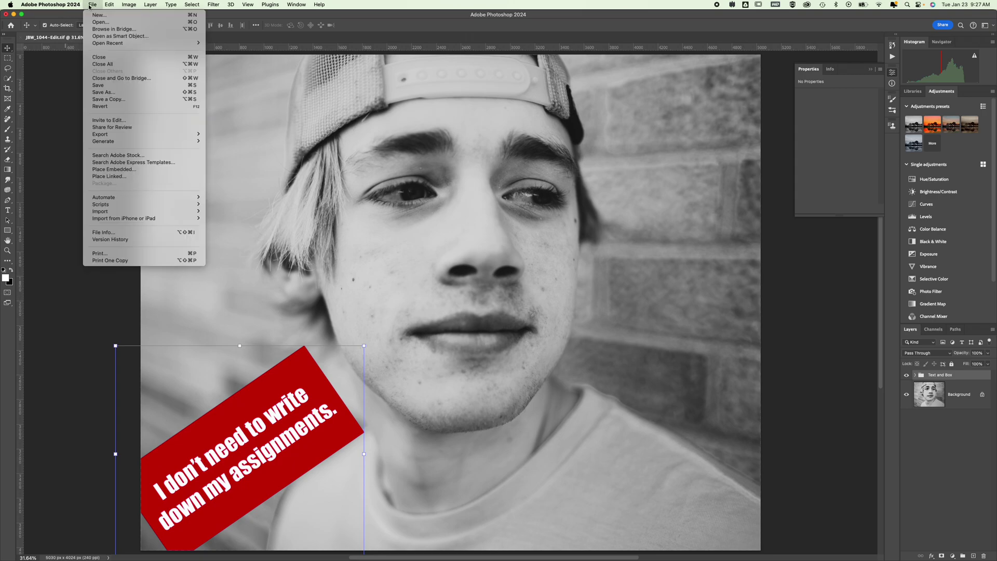
click(111, 93)
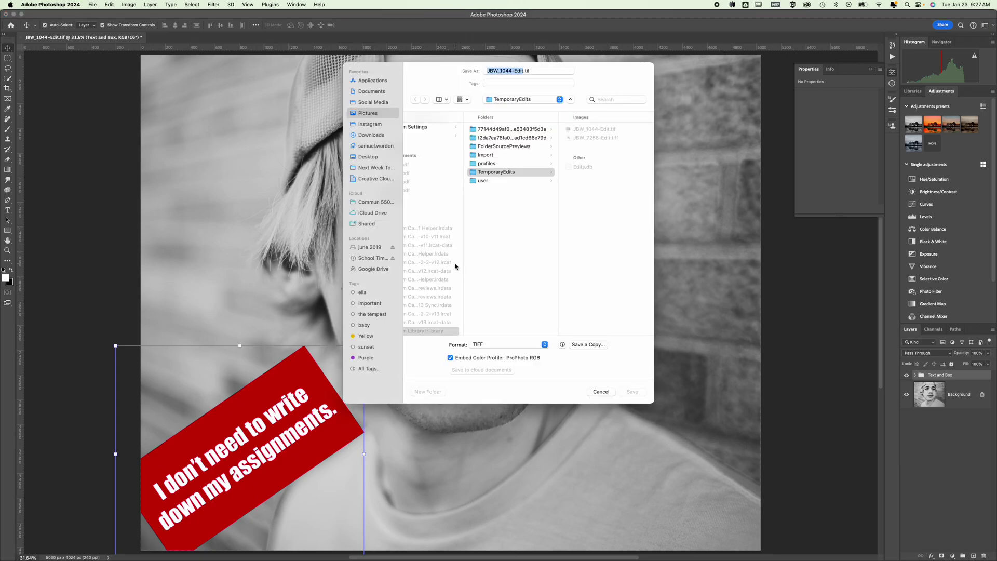
click(368, 157)
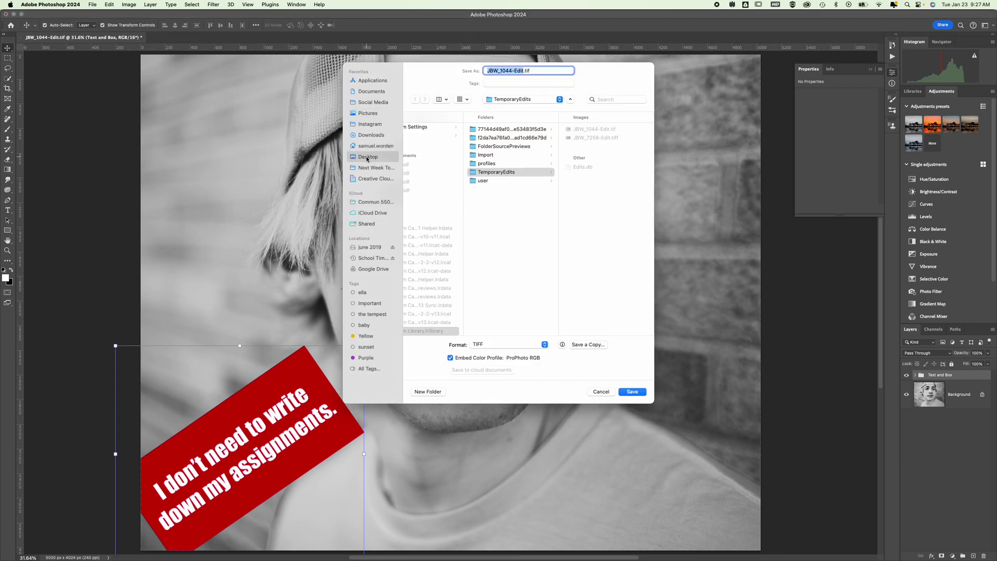
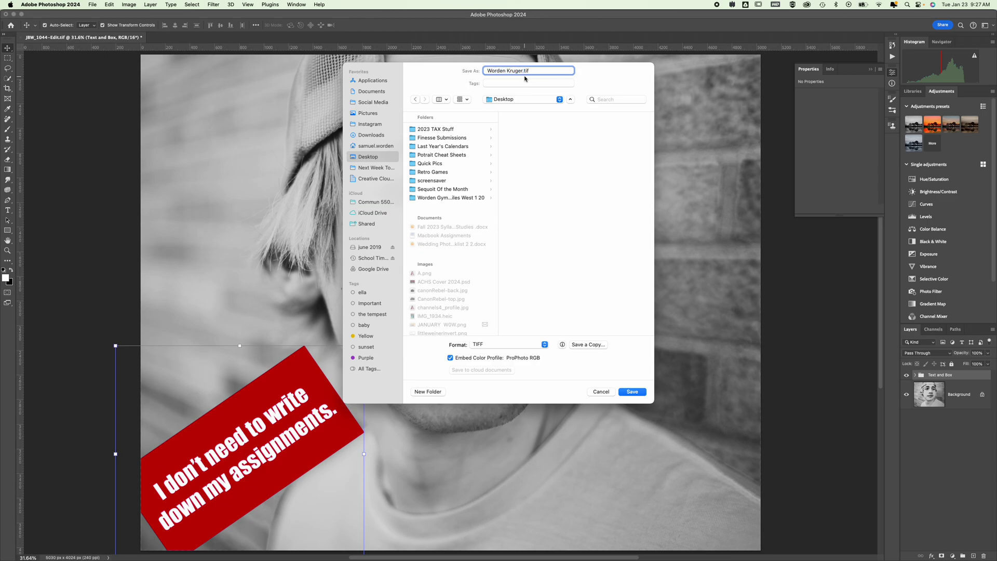
key(Return)
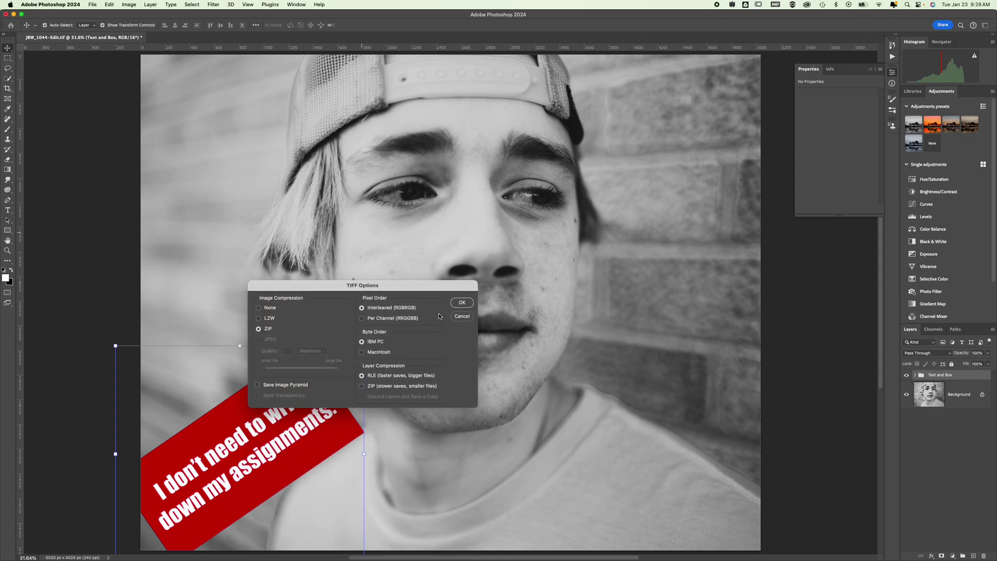
click(267, 308)
click(461, 305)
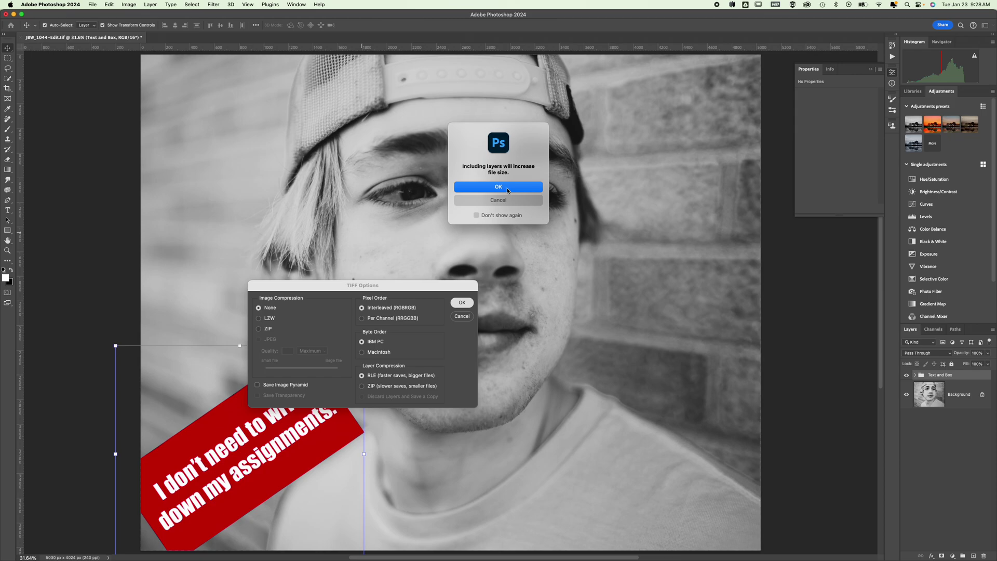
click(507, 188)
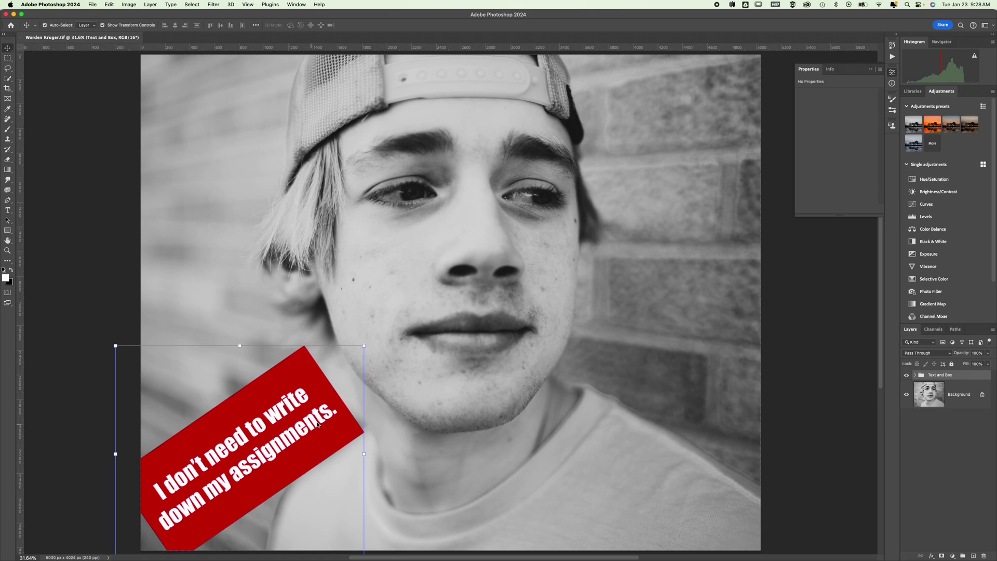
Step: Close the Photoshop document and browse the Desktop from Lightroom's Add Photos
click(22, 37)
click(7, 18)
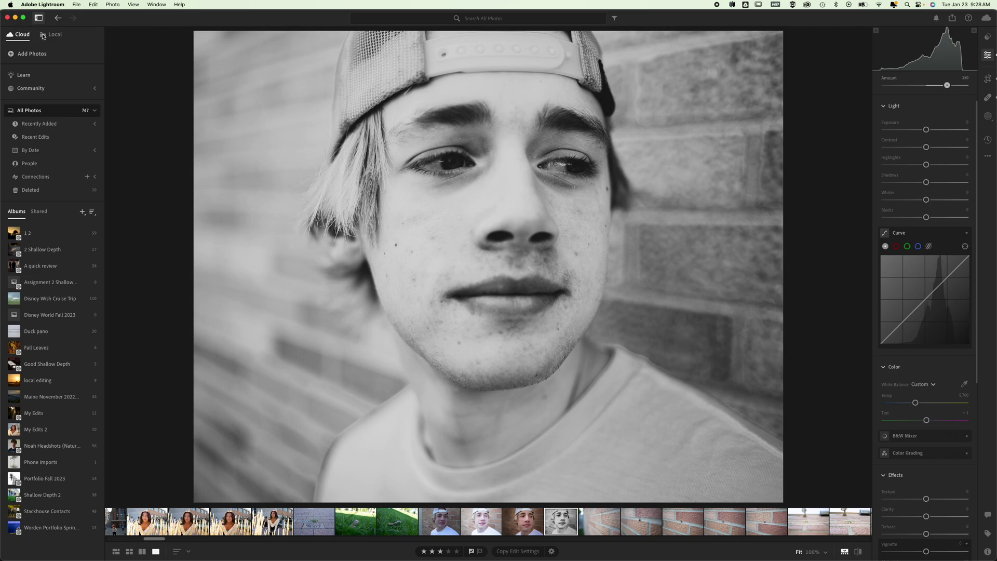
click(11, 54)
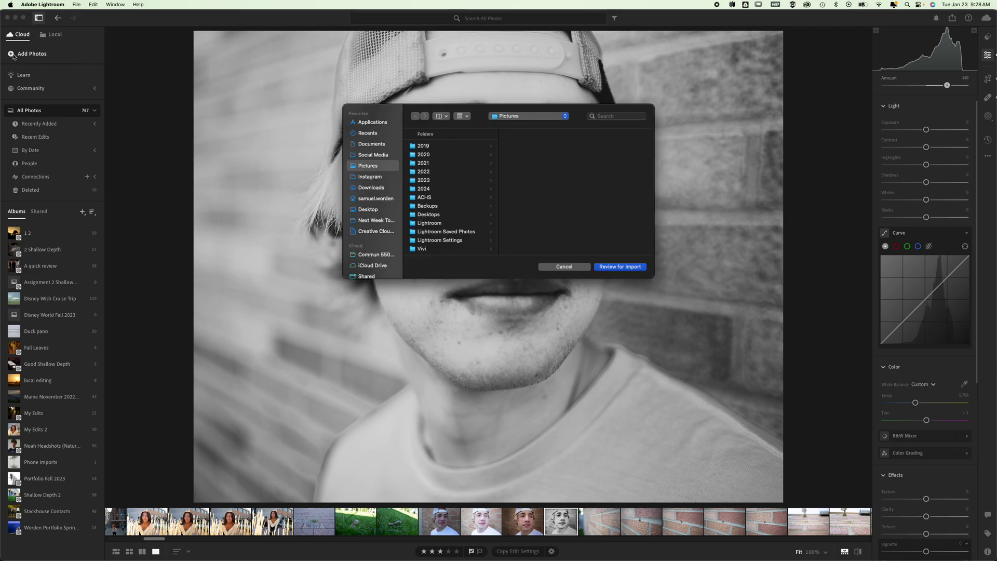
click(373, 210)
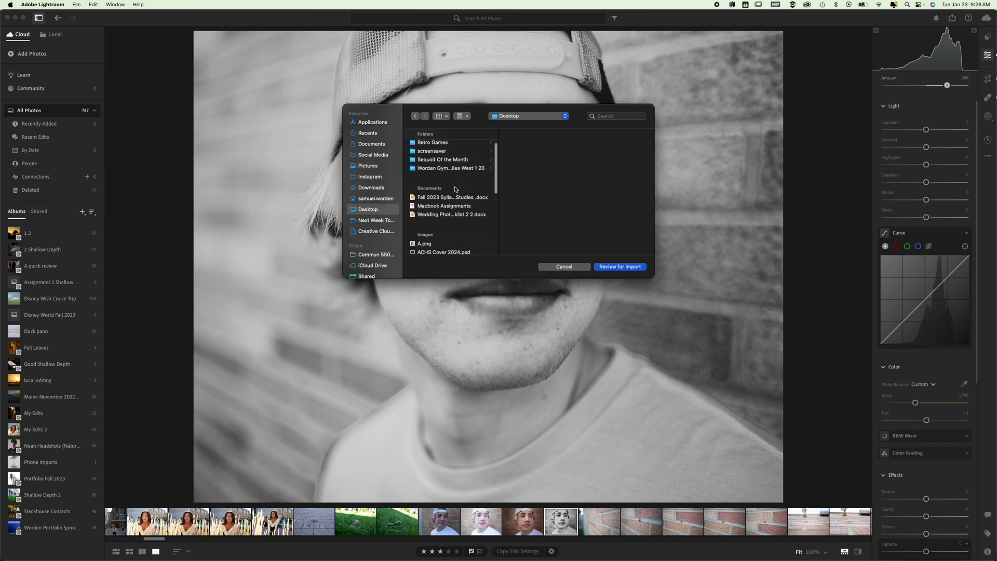
scroll(455, 189, down, 5)
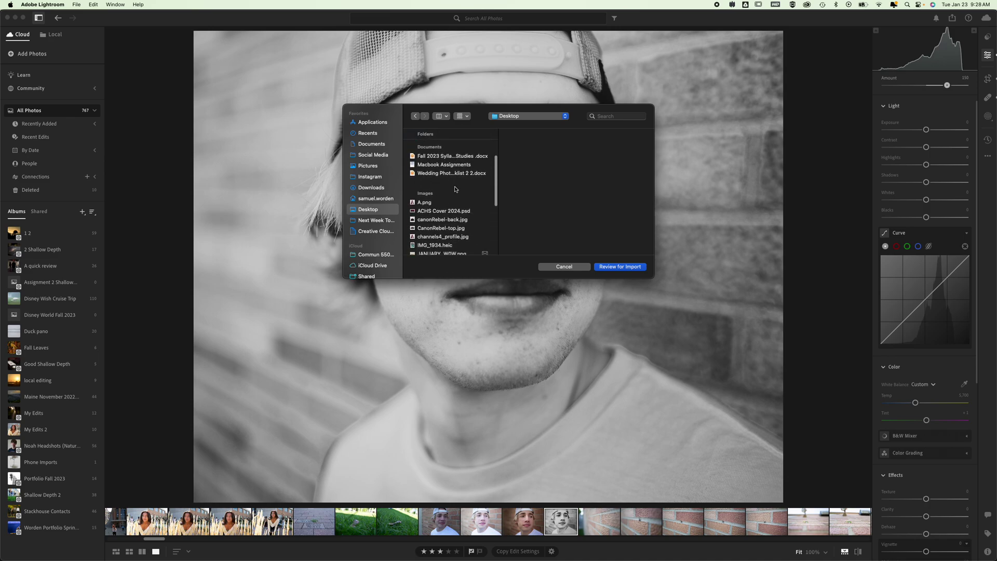
scroll(455, 189, down, 10)
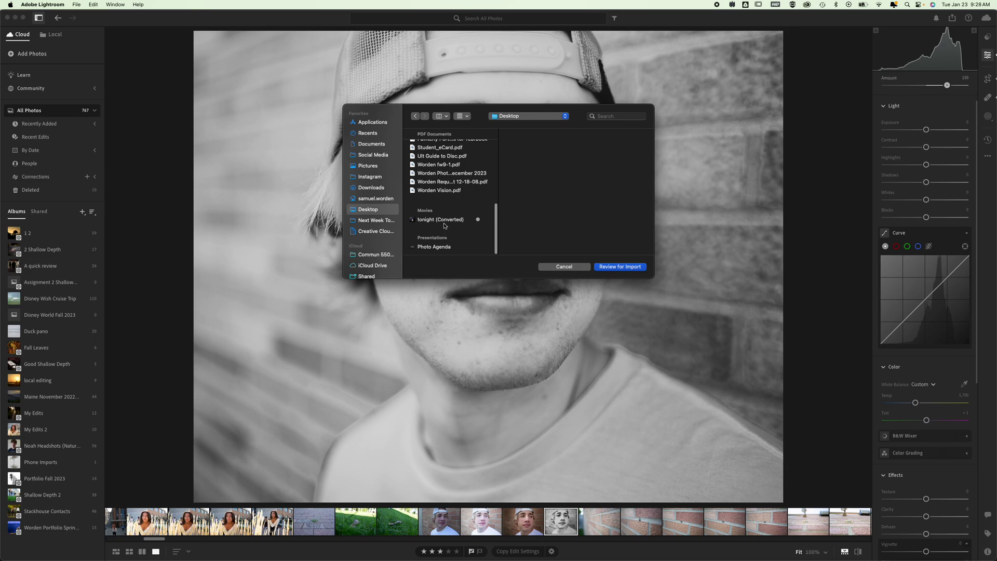
scroll(444, 224, up, 3)
scroll(444, 224, up, 2)
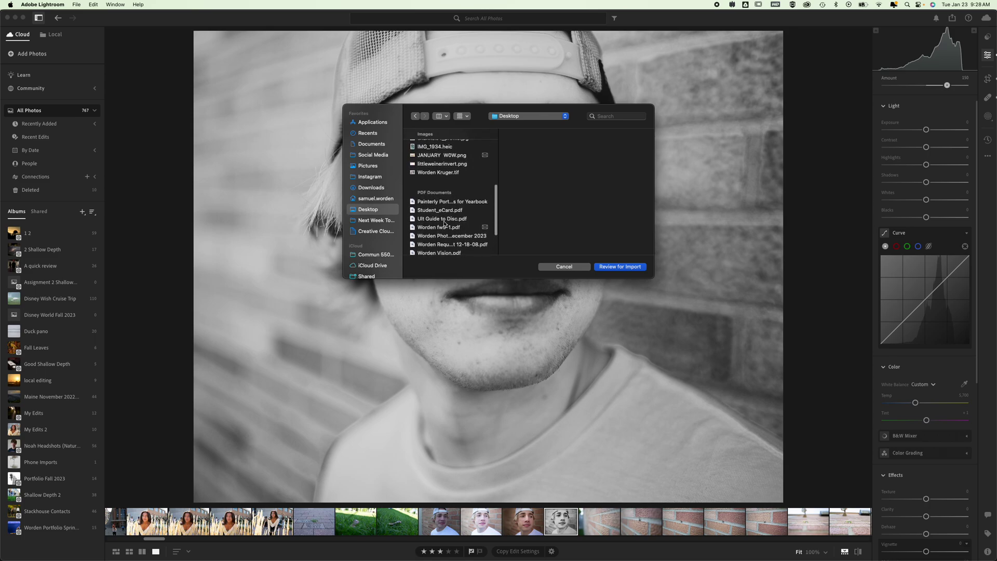
scroll(444, 224, up, 4)
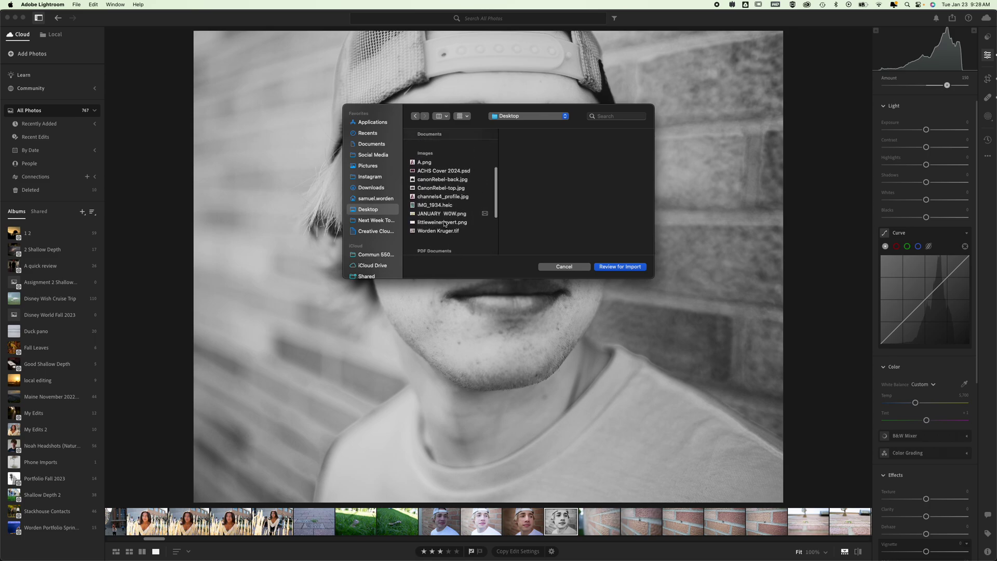
Step: Import the saved TIFF portrait into the Lightroom library and rate it 4 stars
click(429, 234)
click(429, 226)
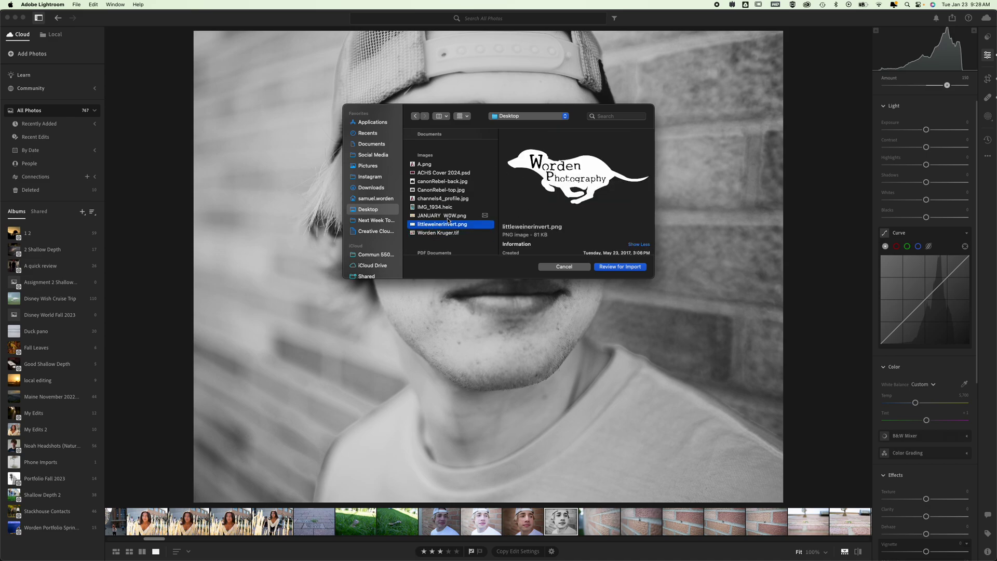
click(446, 234)
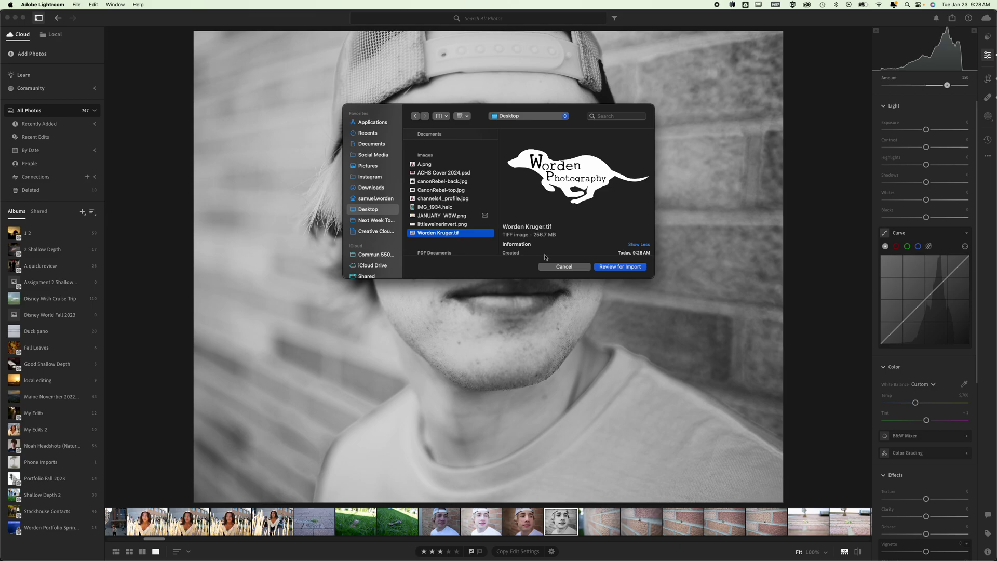
click(626, 267)
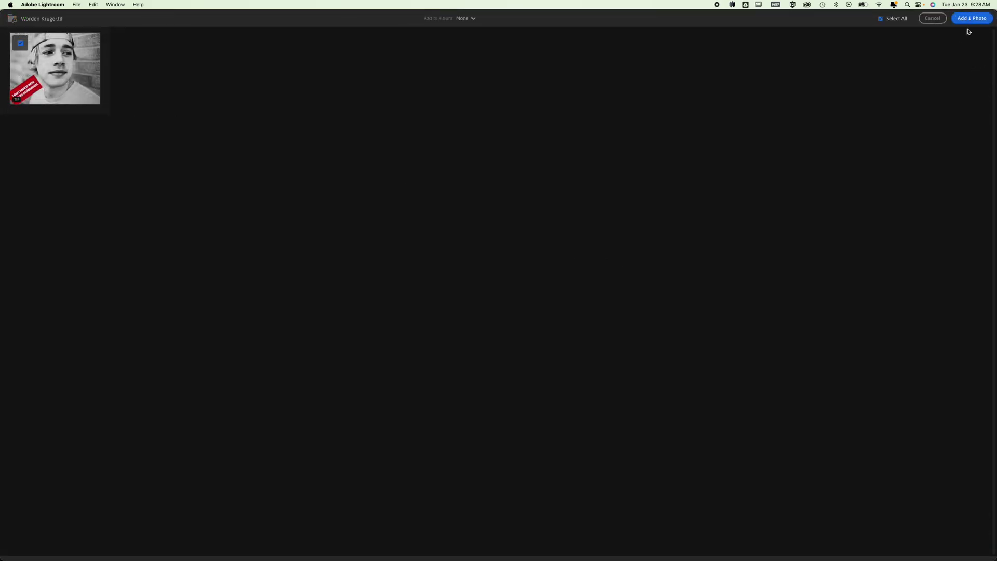
click(970, 19)
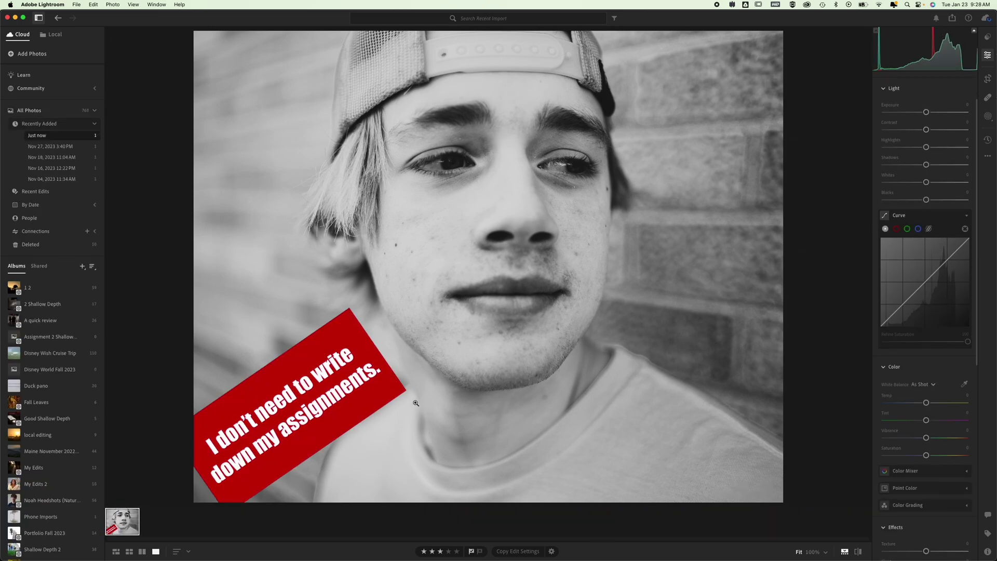
key(4)
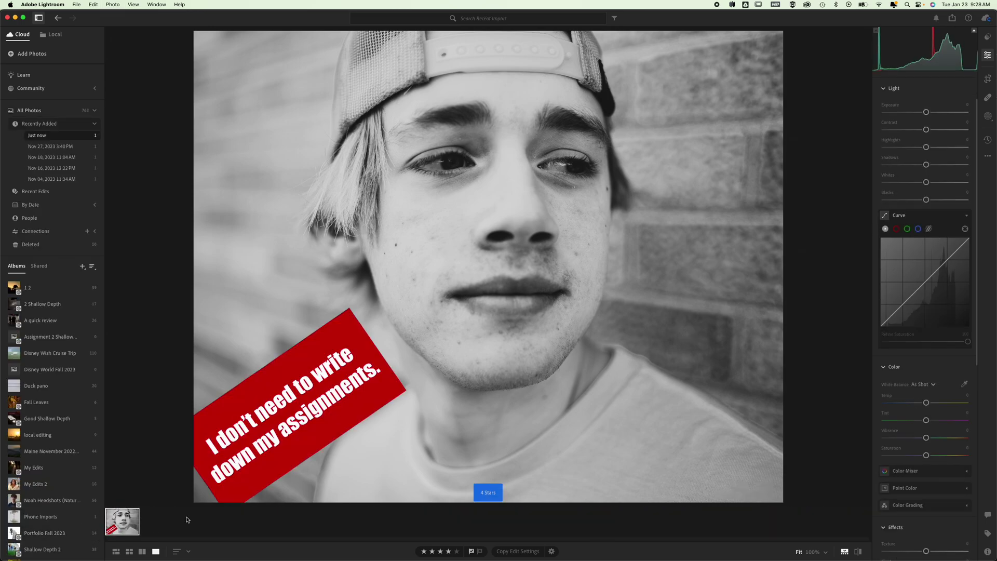